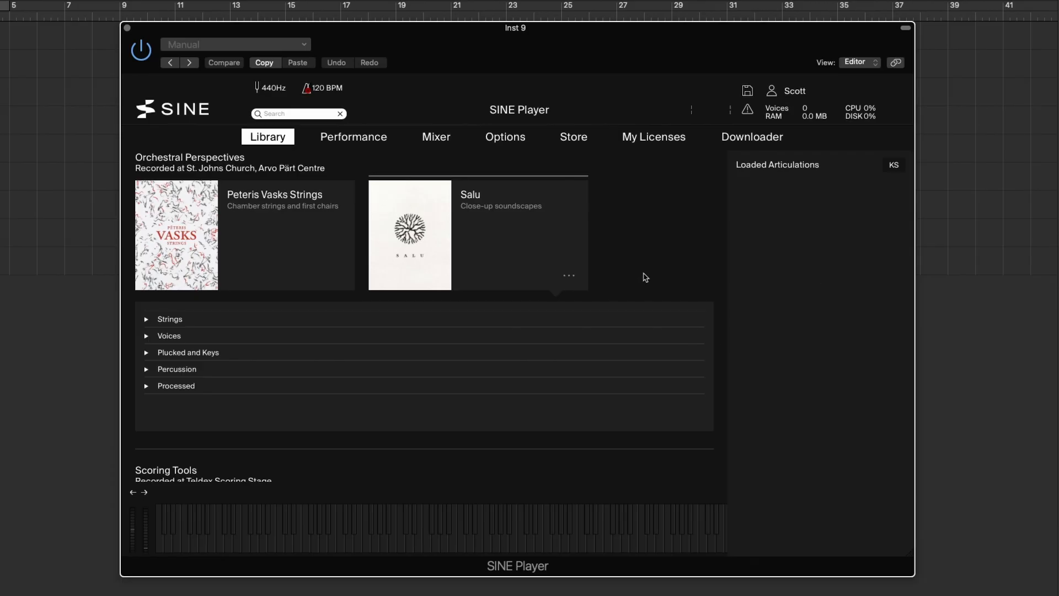
Expand the Strings category of the Salu library and audition the String Quartet's articulations.
scroll(587, 267, down, 5)
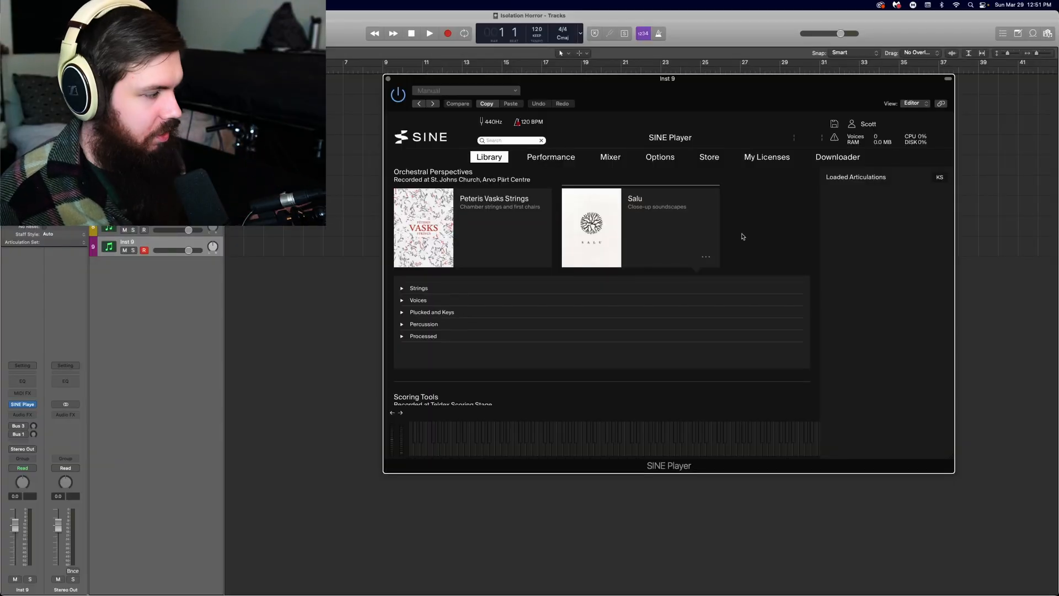
click(462, 289)
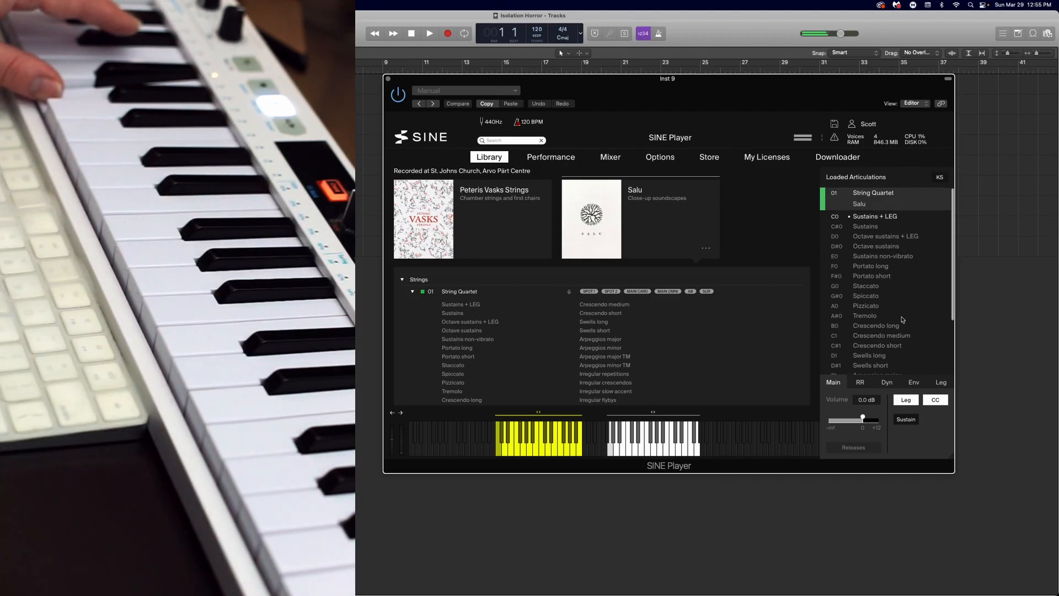
scroll(903, 319, down, 3)
click(897, 340)
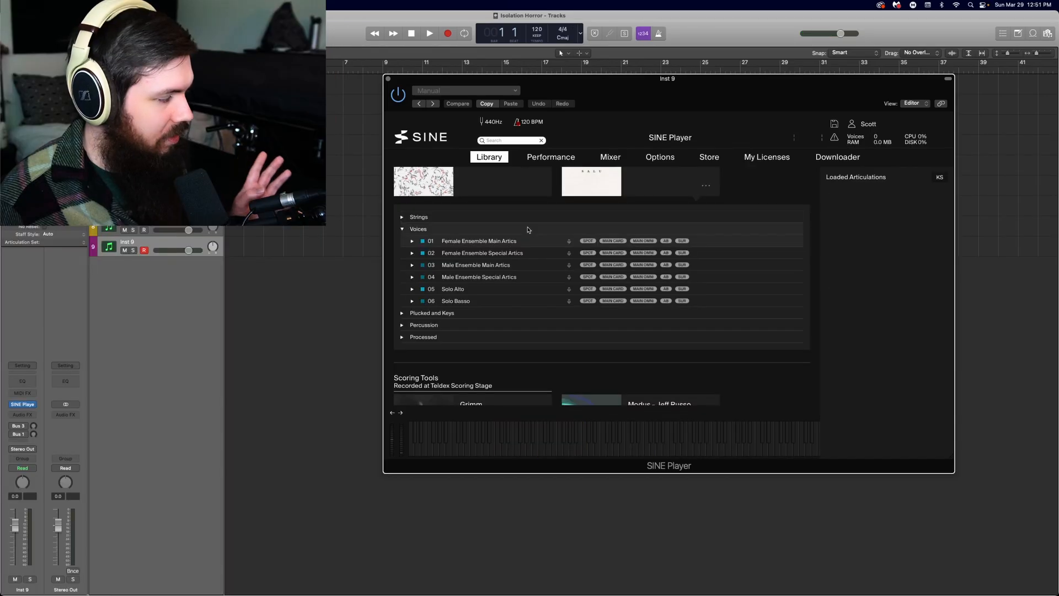
Audition Salu's Male Ensemble Main Artics with Sustains pad uhs and the Gran Cassa with Rubber ball effects.
click(507, 230)
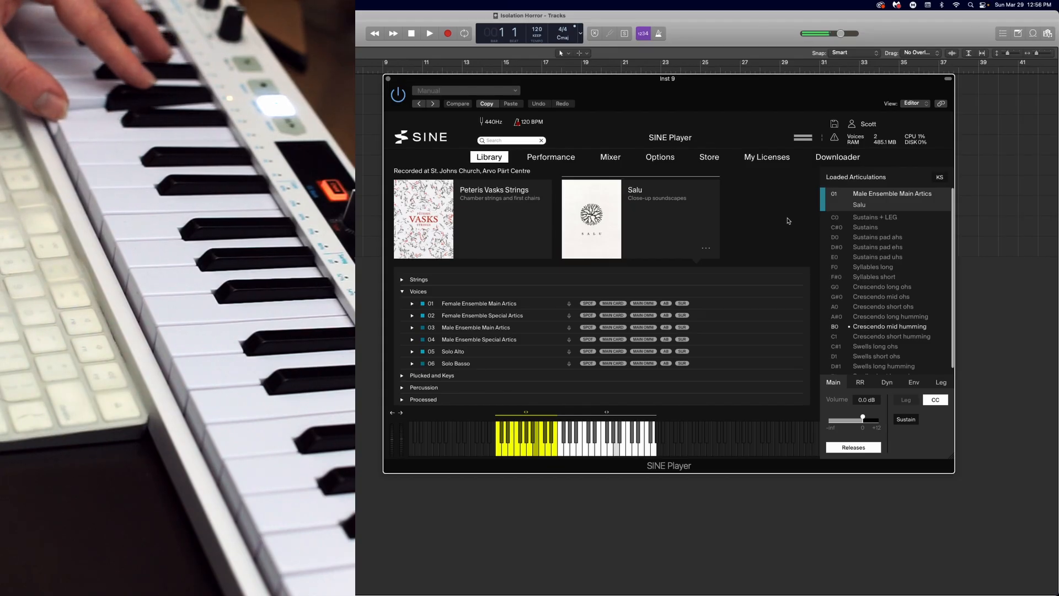
click(896, 258)
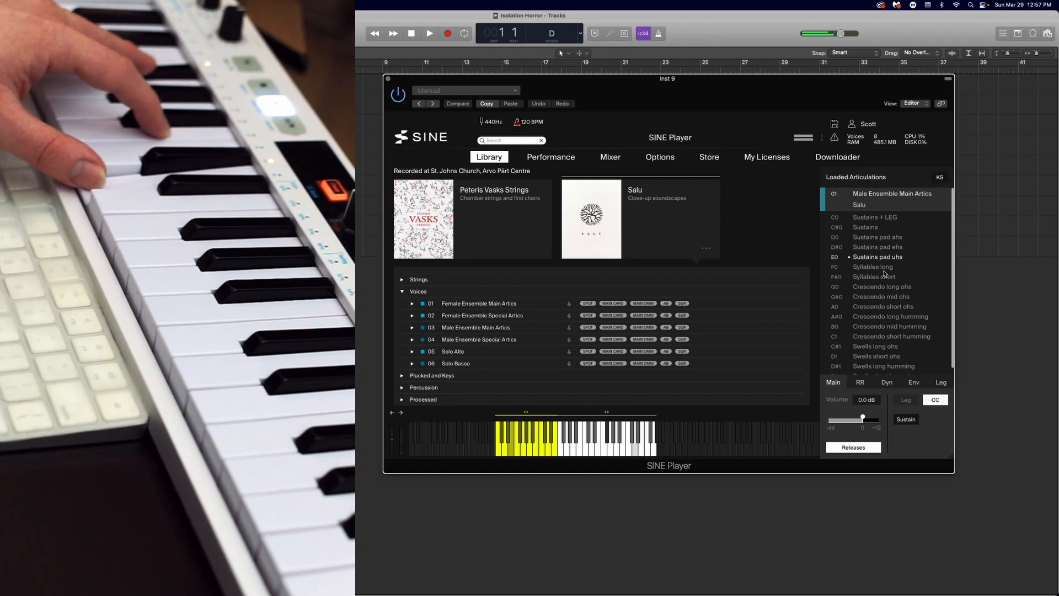
scroll(884, 273, down, 1)
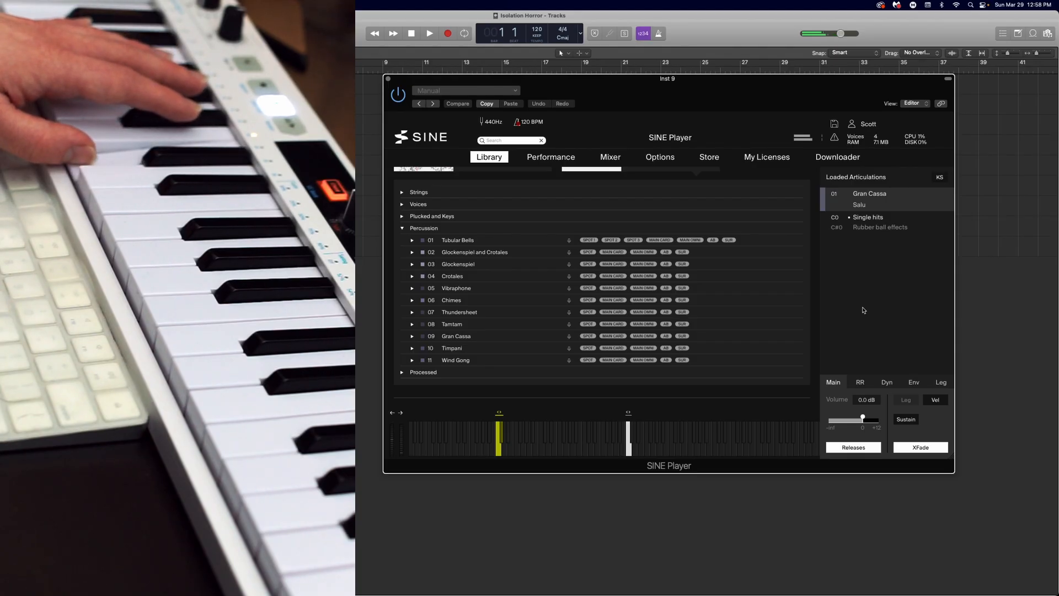
click(872, 228)
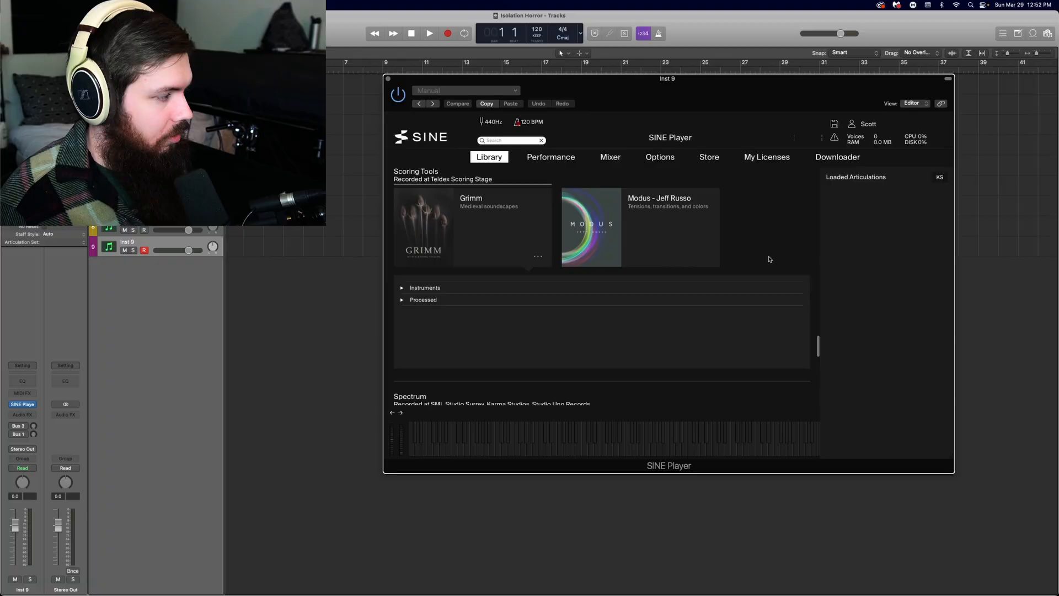
Expand Grimm's Instruments and audition Sustains irregular harmonics on Hurdy-gurdy & baroque violins and Sustains irregular slides up on Sackbut ensemble.
scroll(770, 260, down, 1)
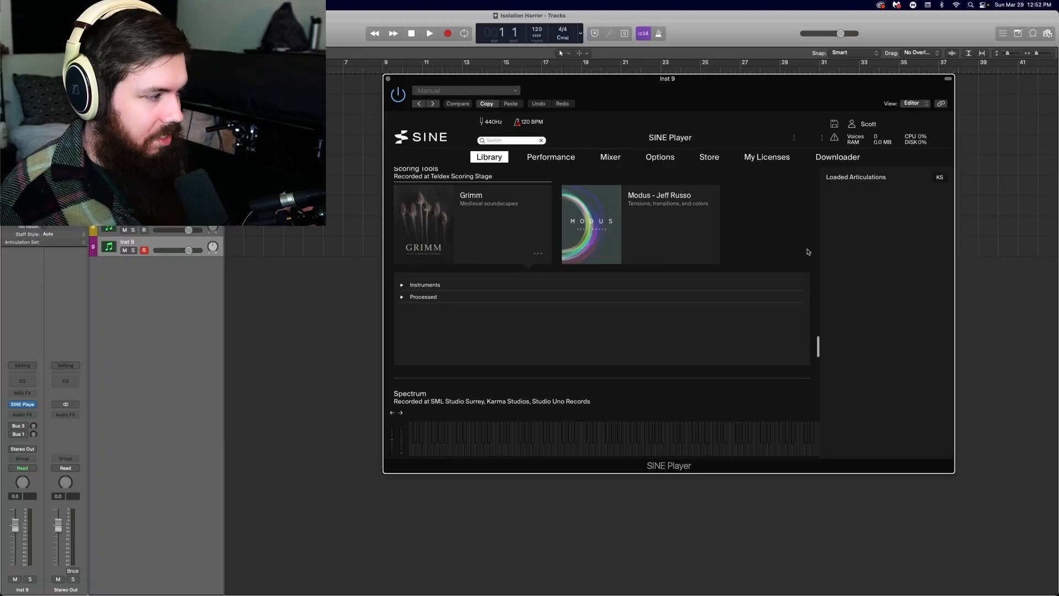
click(508, 286)
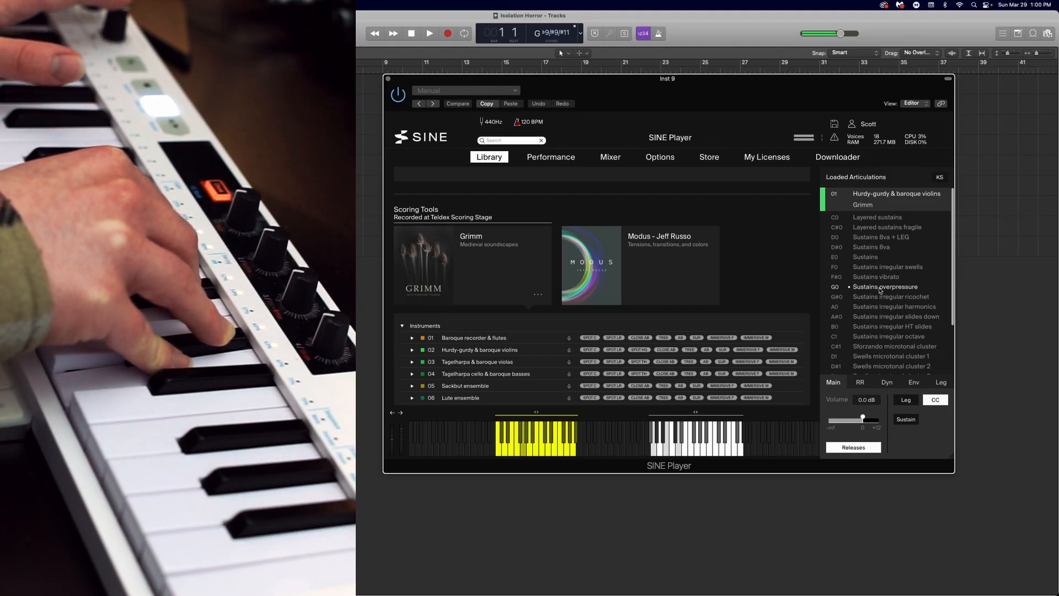
click(895, 307)
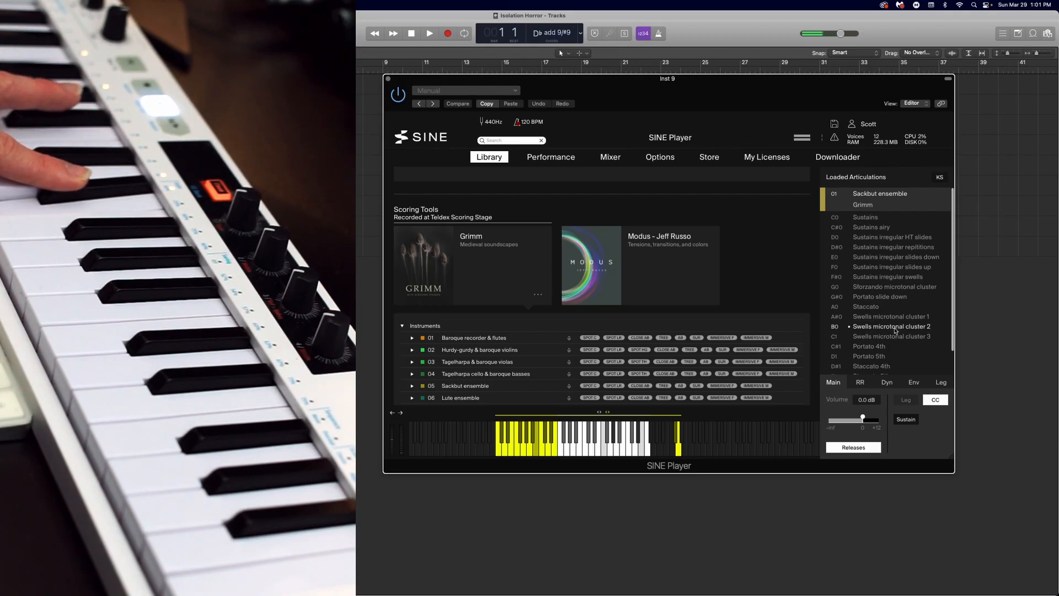
scroll(895, 331, down, 2)
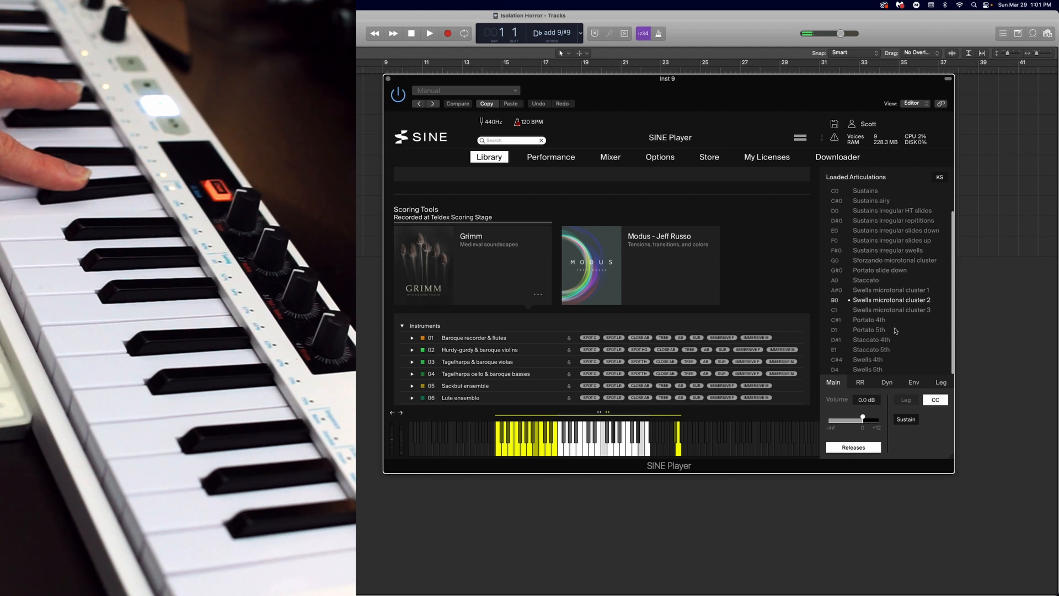
click(899, 242)
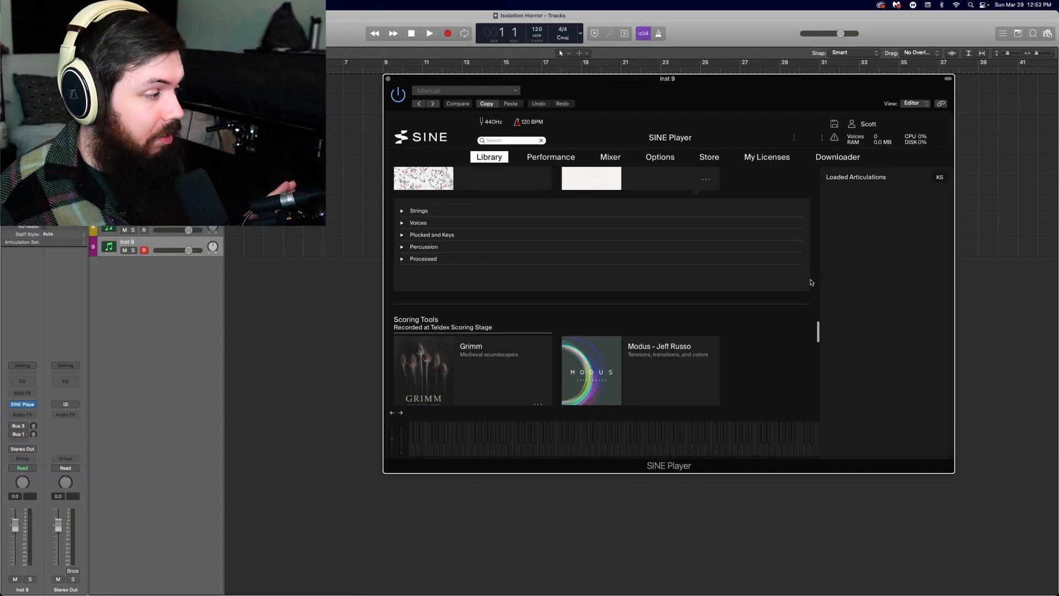
Browse Salu's Processed sounds through the Icy, Evolving and Dreamstate groups, picking Voices from the fog in Dreamstate.
scroll(801, 242, up, 3)
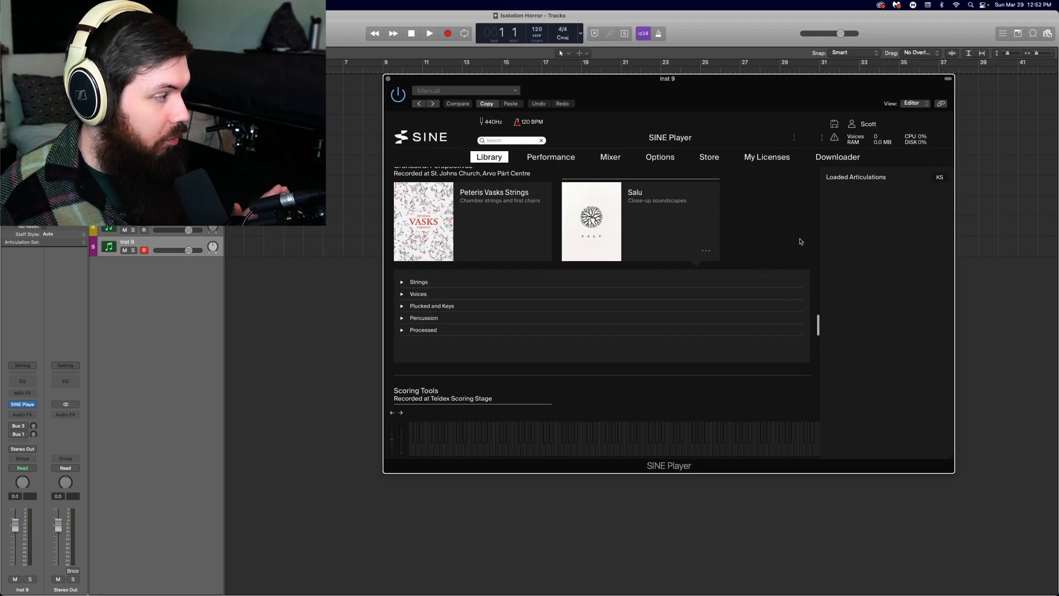
scroll(801, 241, up, 1)
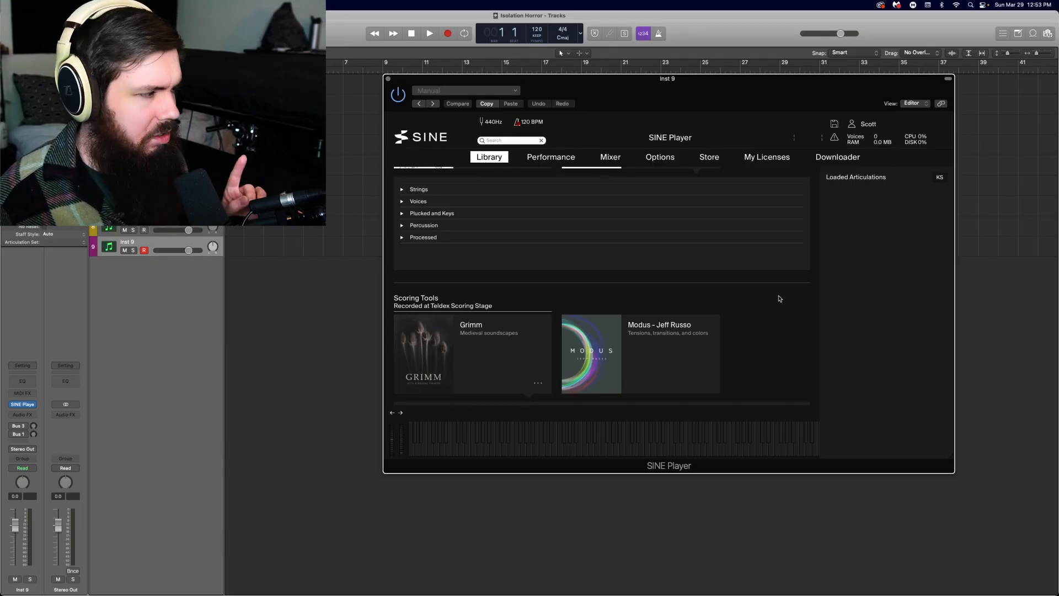
click(436, 237)
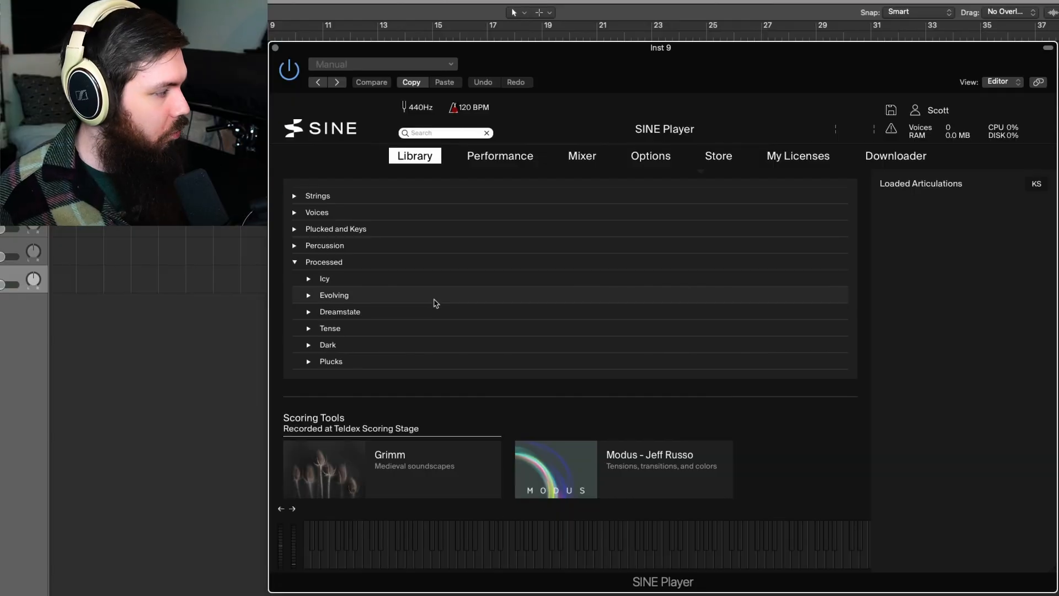
click(389, 279)
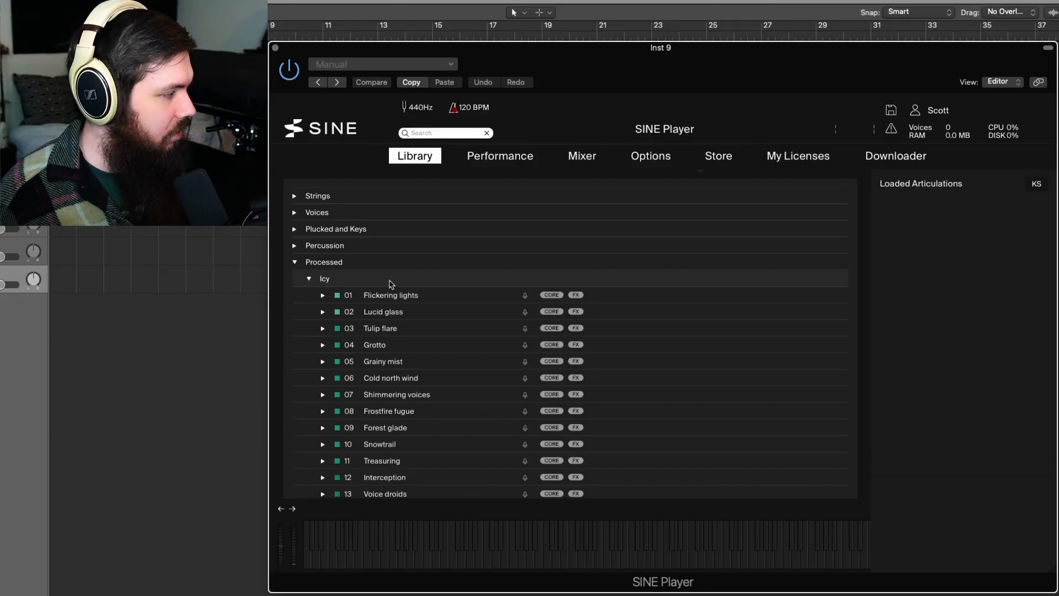
click(347, 279)
click(358, 296)
click(359, 295)
click(356, 313)
click(356, 314)
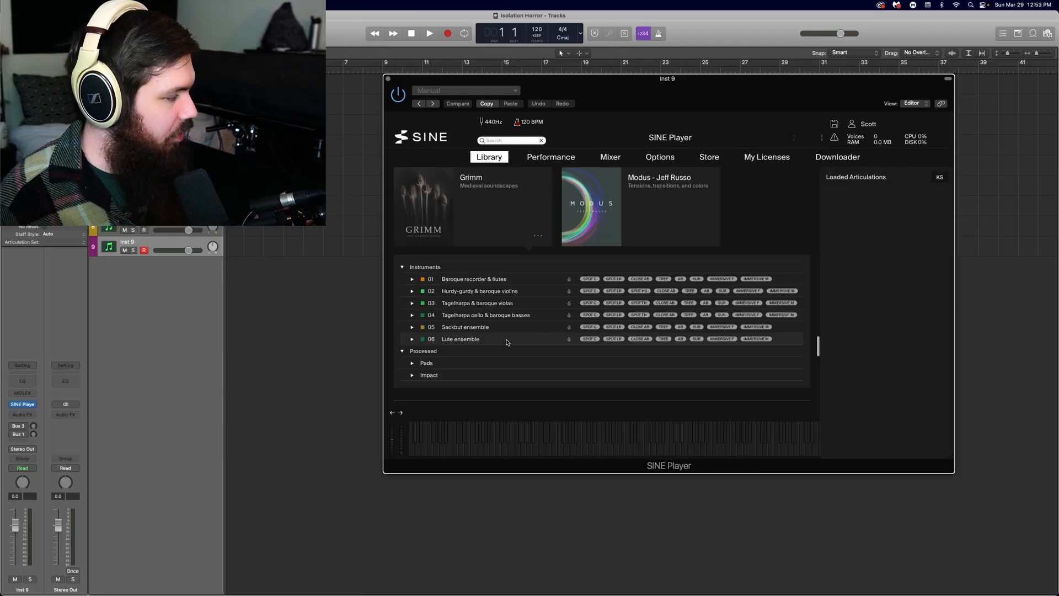
click(497, 363)
Browse the Processed sounds of the Grimm library, covering the Pads group and the group after it.
scroll(564, 317, down, 2)
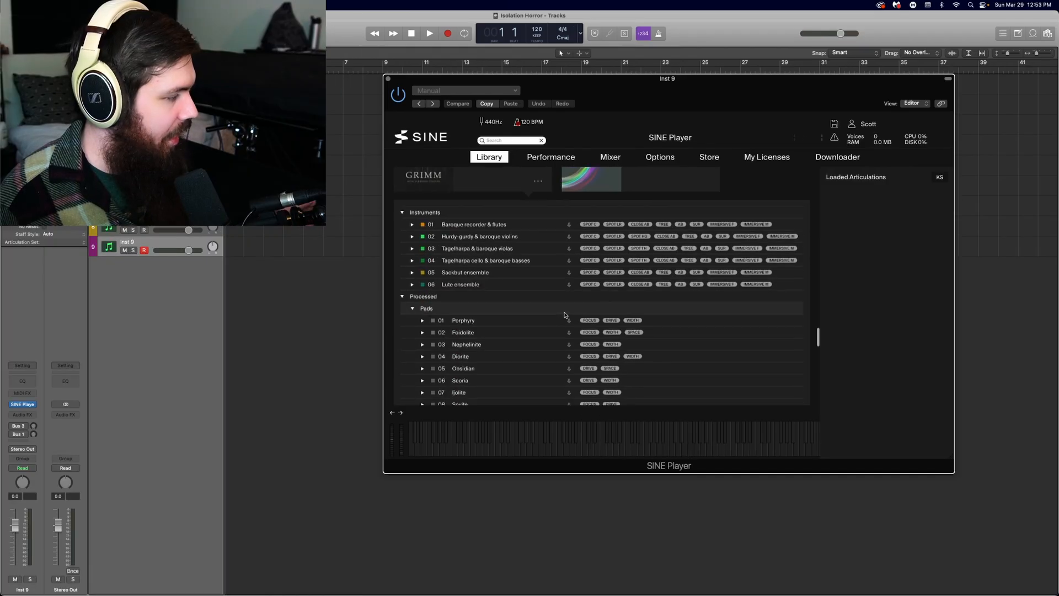
click(466, 308)
click(430, 319)
scroll(425, 312, down, 1)
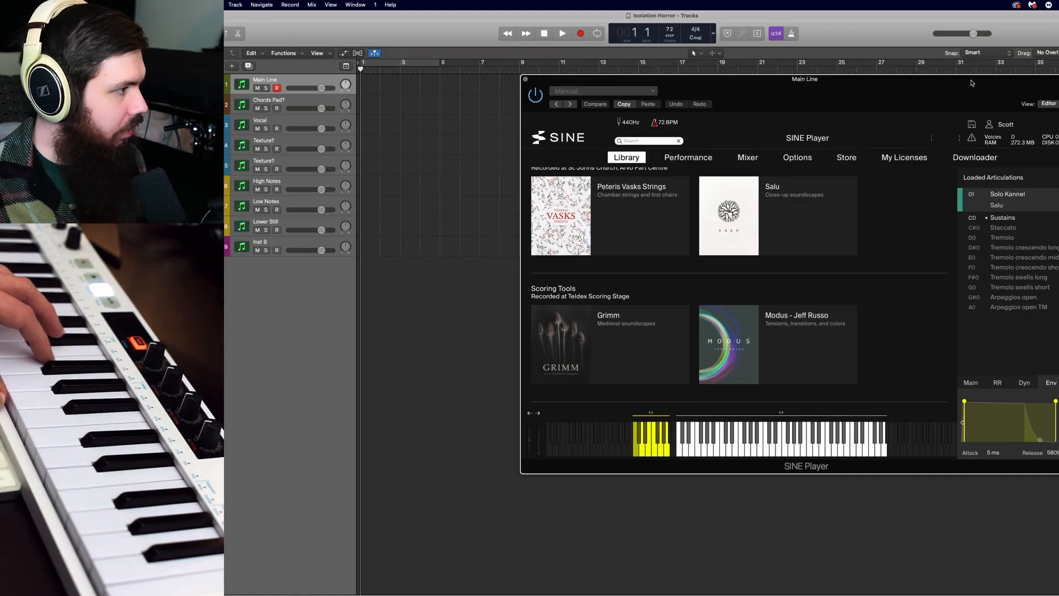
Record the Main Line part from bar 1, followed by the Chords Pad? part on the track below it.
click(580, 34)
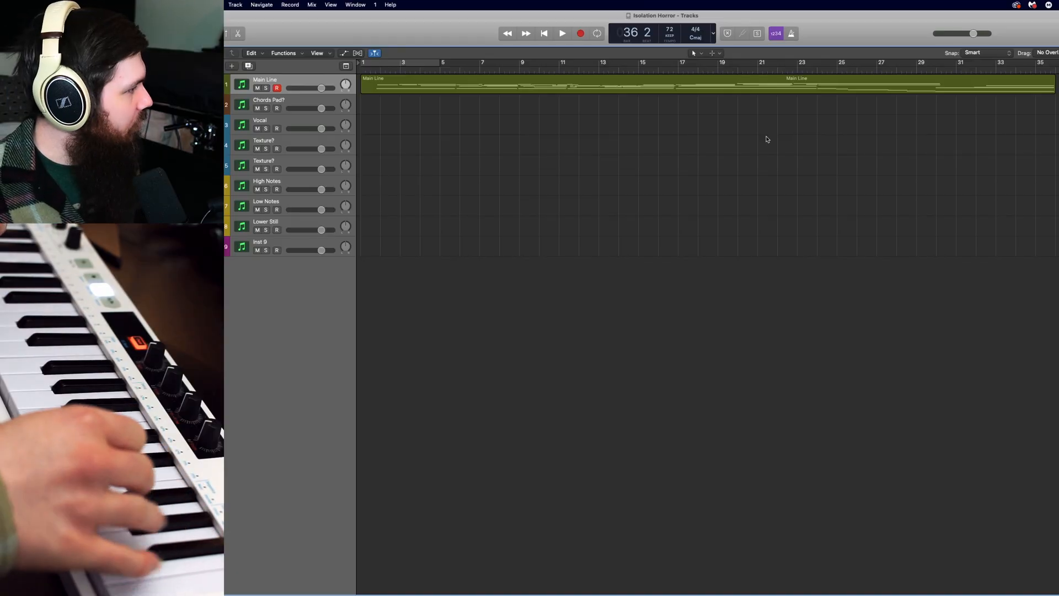
key(Down)
key(r)
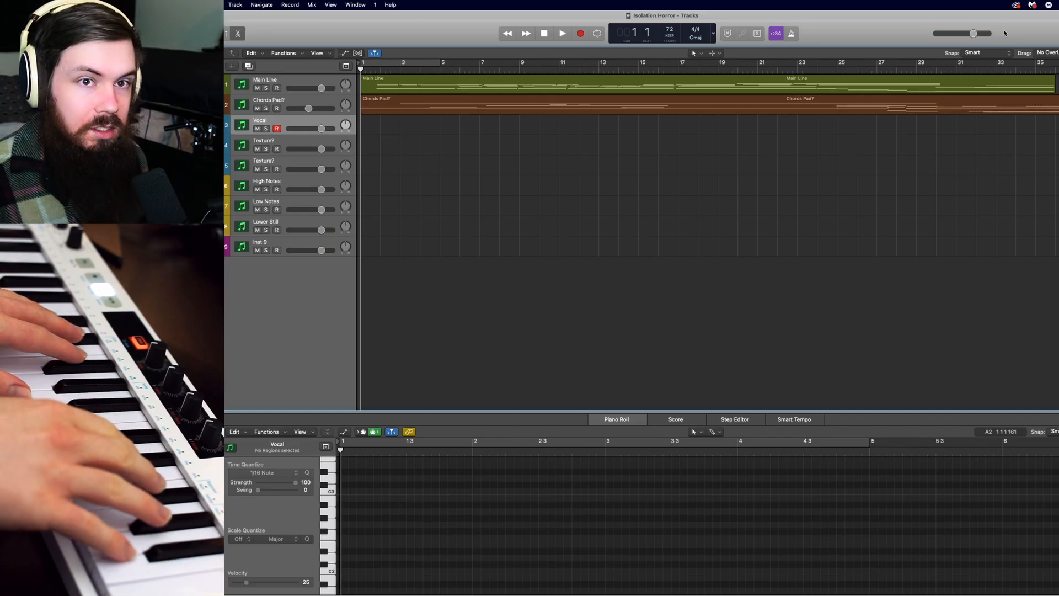
Record the Vocal part over the Main Line and Chords Pad? parts.
key(r)
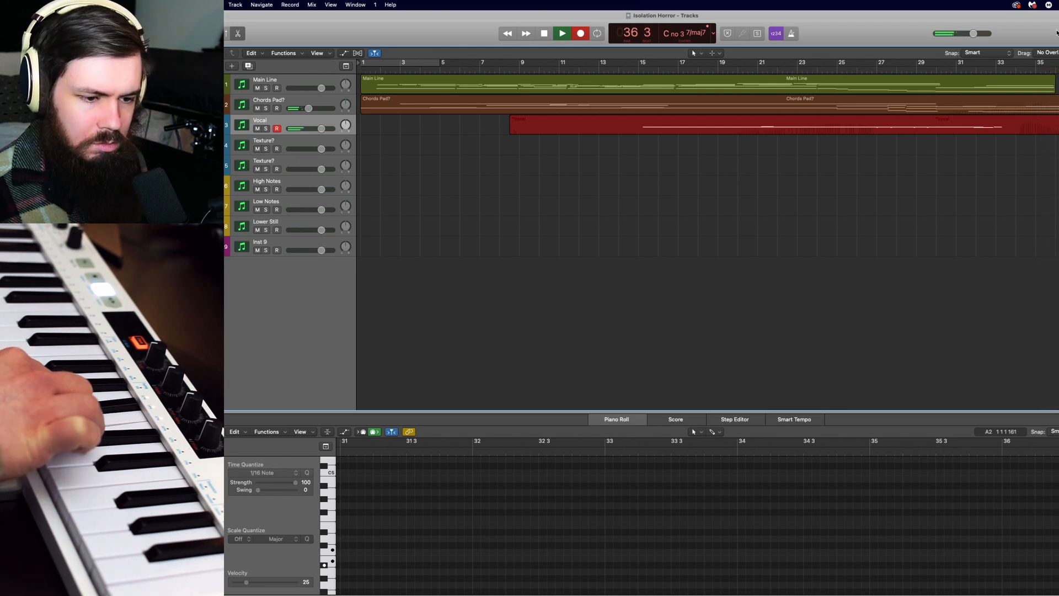
key(space)
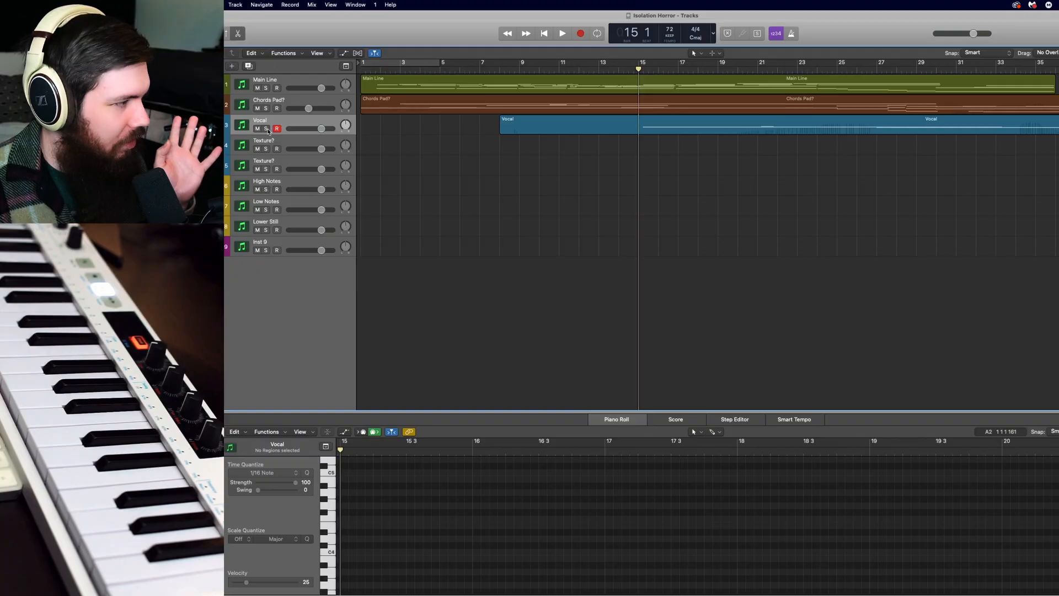
Solo the Vocal and Main Line tracks, with the playhead at bar 20 and the Main Line region open for note editing.
click(267, 129)
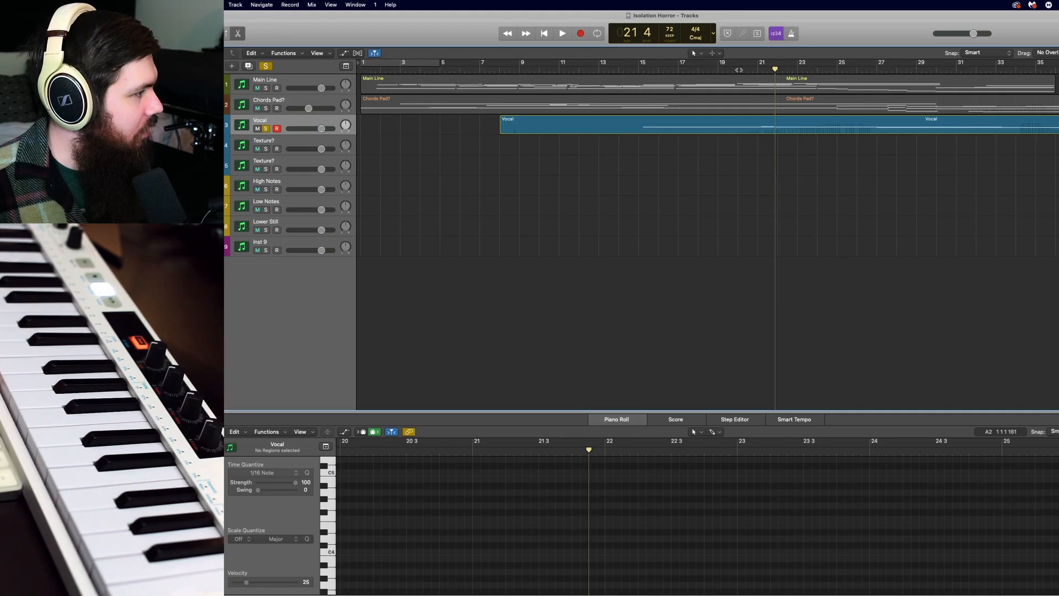
click(739, 69)
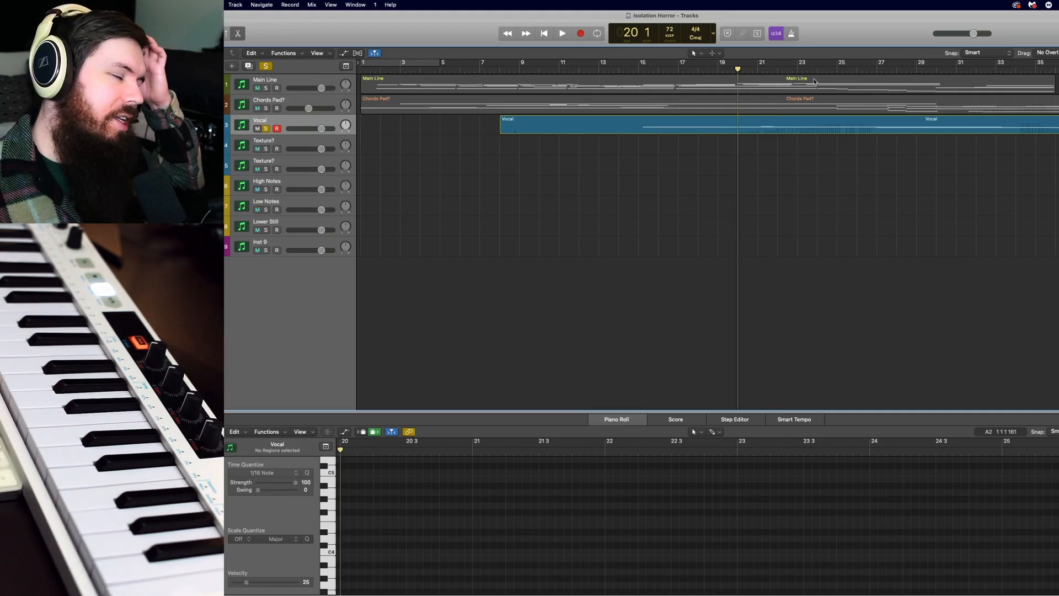
click(814, 81)
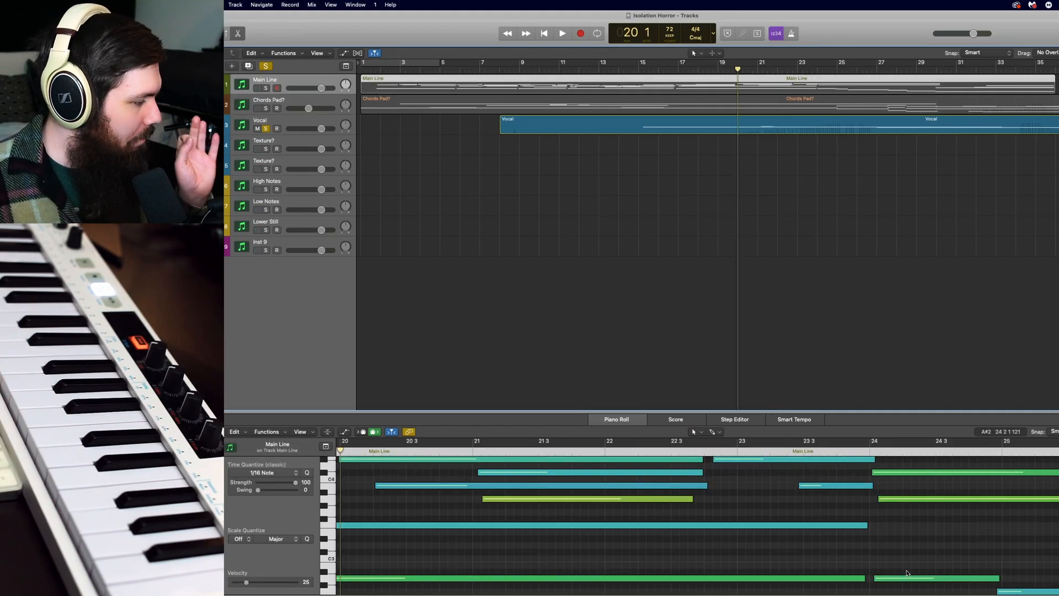
click(266, 88)
Play the soloed tracks from bar 20 to check the Main Line notes around bar 21.
scroll(471, 472, up, 3)
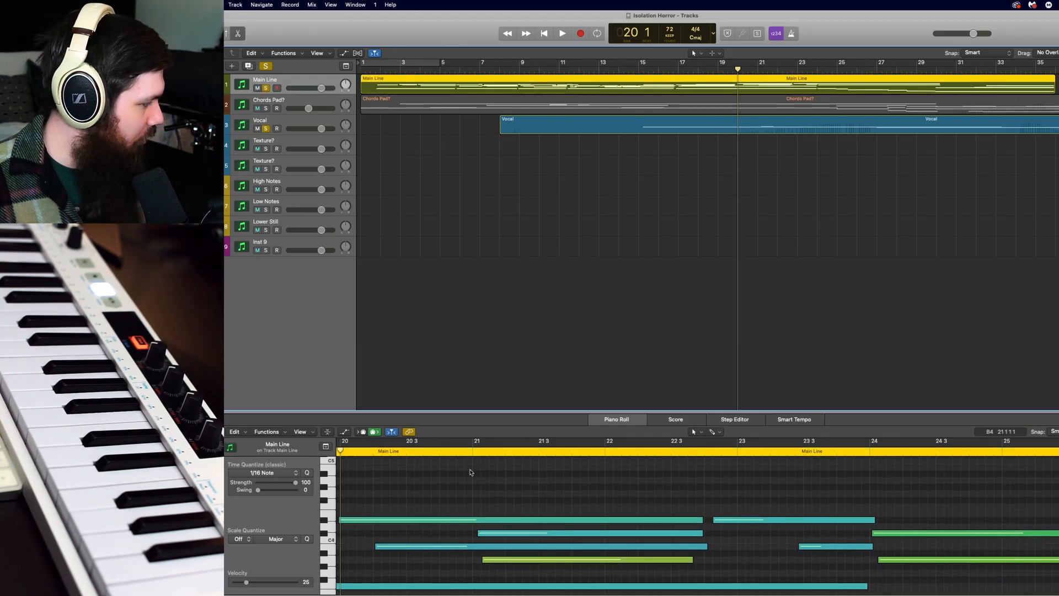
key(space)
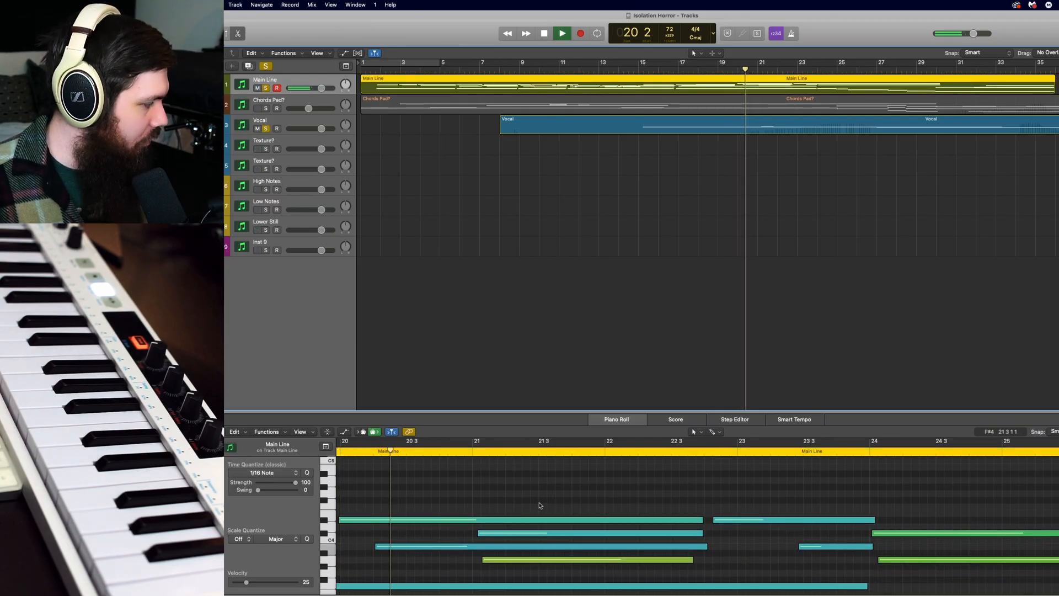
click(466, 452)
scroll(533, 516, down, 2)
key(space)
scroll(517, 515, left, 3)
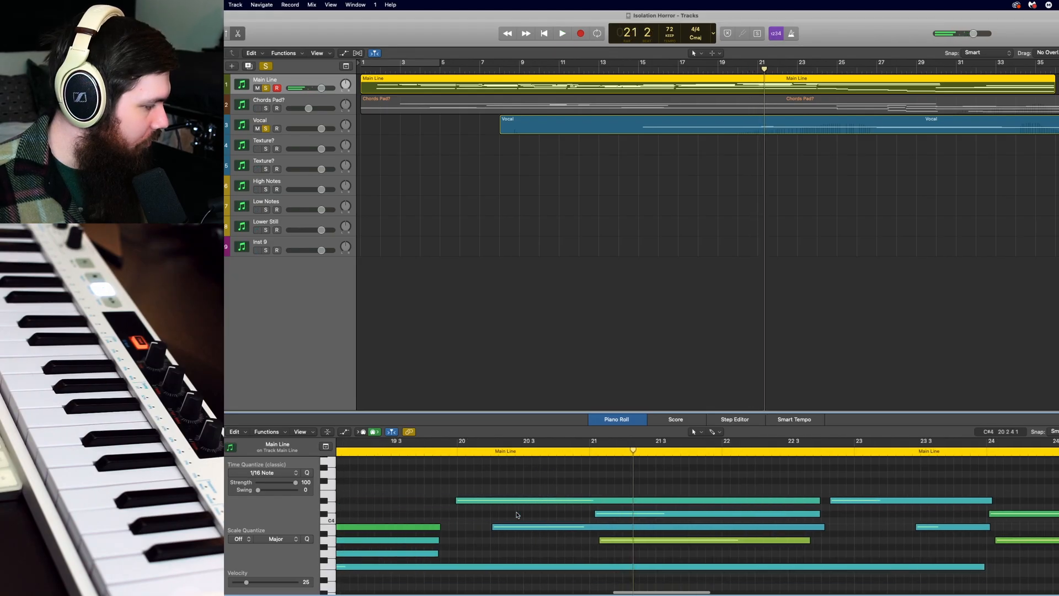
Remove the C#4 note starting at bar 21 in the Main Line region and select notes ending just before bar 20.
click(655, 517)
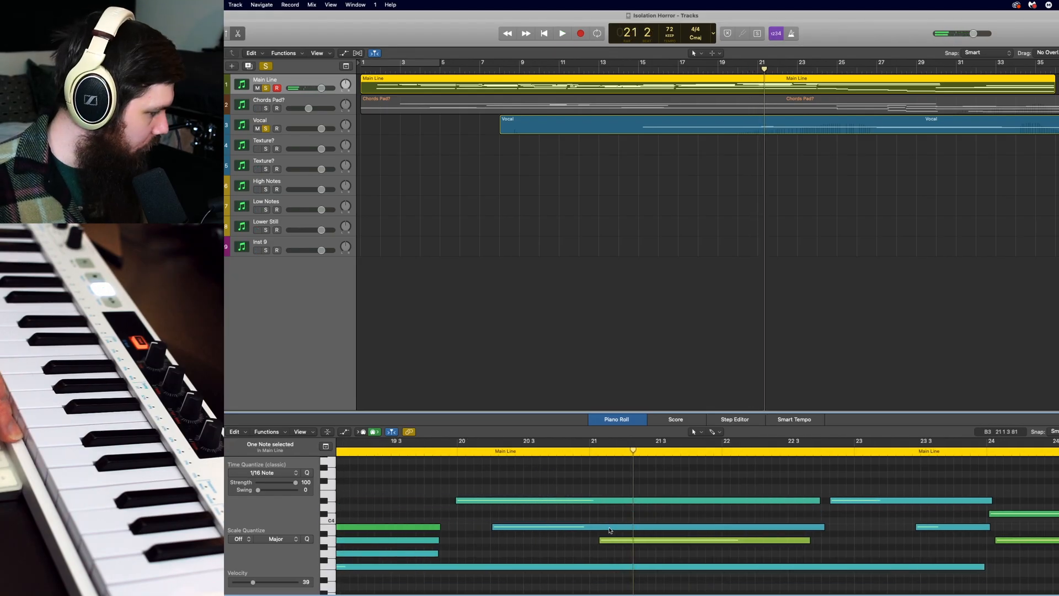
click(418, 528)
click(423, 555)
Play back the edited Main Line passage and follow its notes through bar 26.
scroll(483, 463, left, 10)
click(480, 453)
key(space)
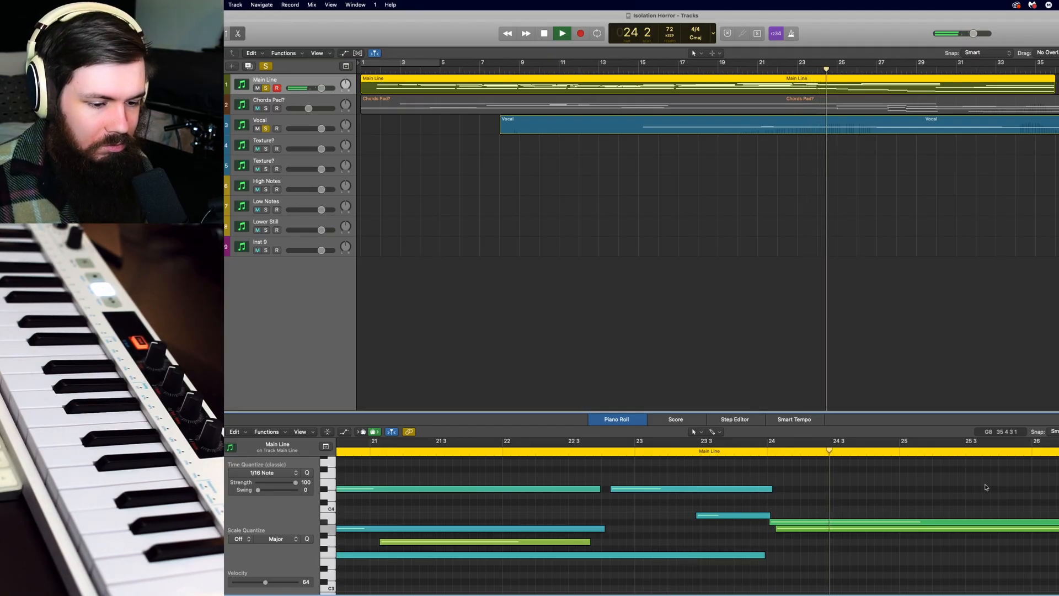
scroll(985, 493, right, 4)
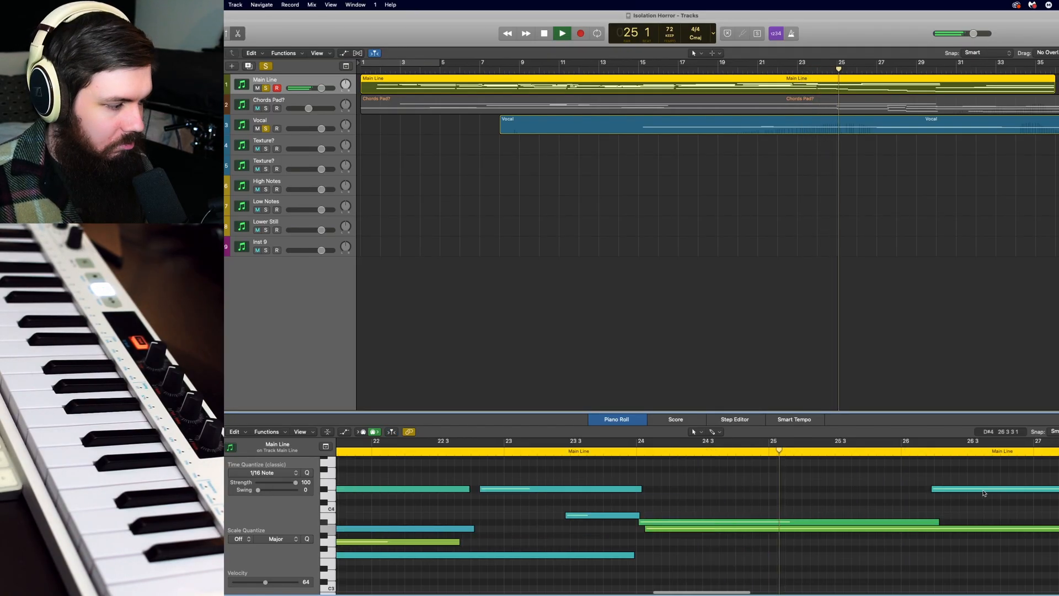
scroll(984, 493, right, 3)
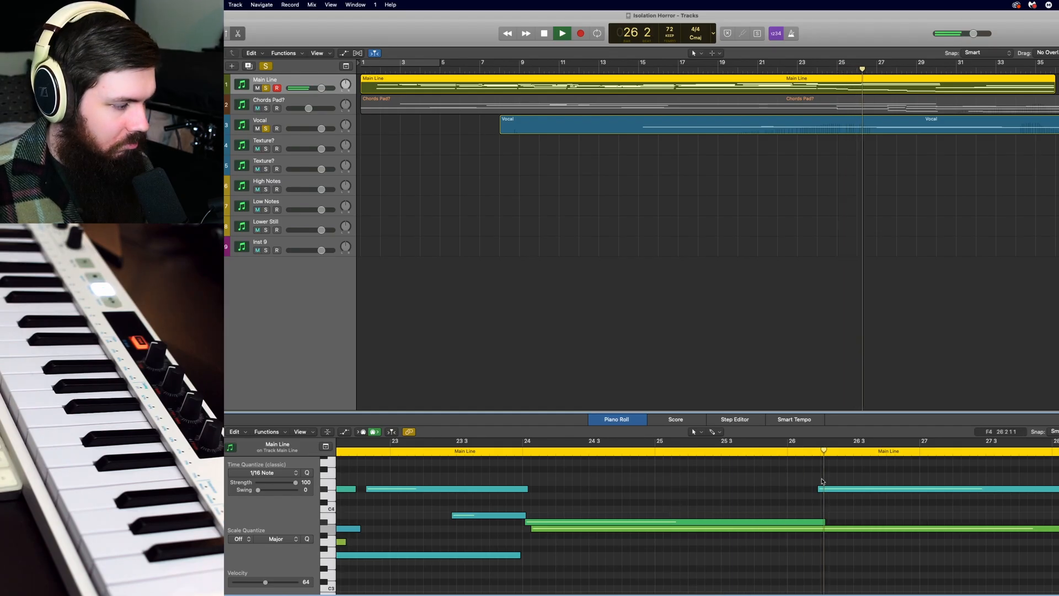
scroll(1015, 458, right, 6)
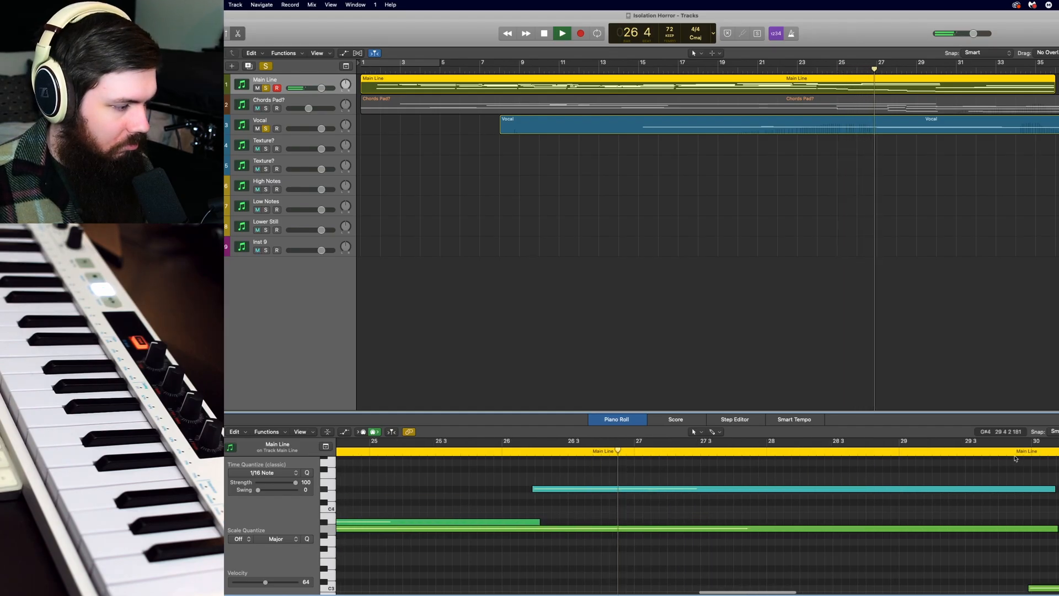
click(933, 267)
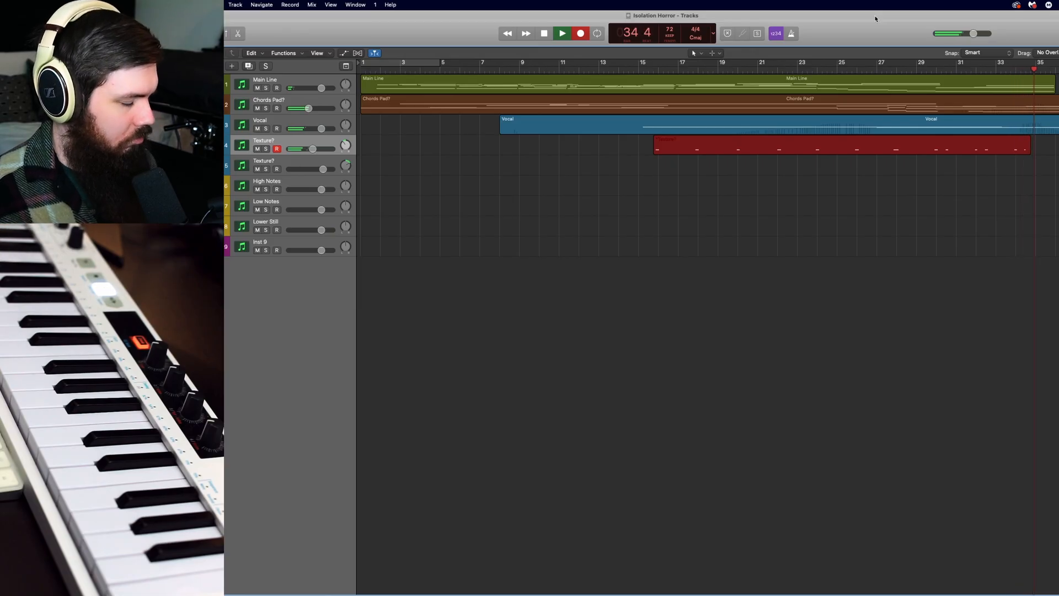
Finish the recording on the first Texture? track and record a part on the second Texture? track, starting from bar 15.
key(space)
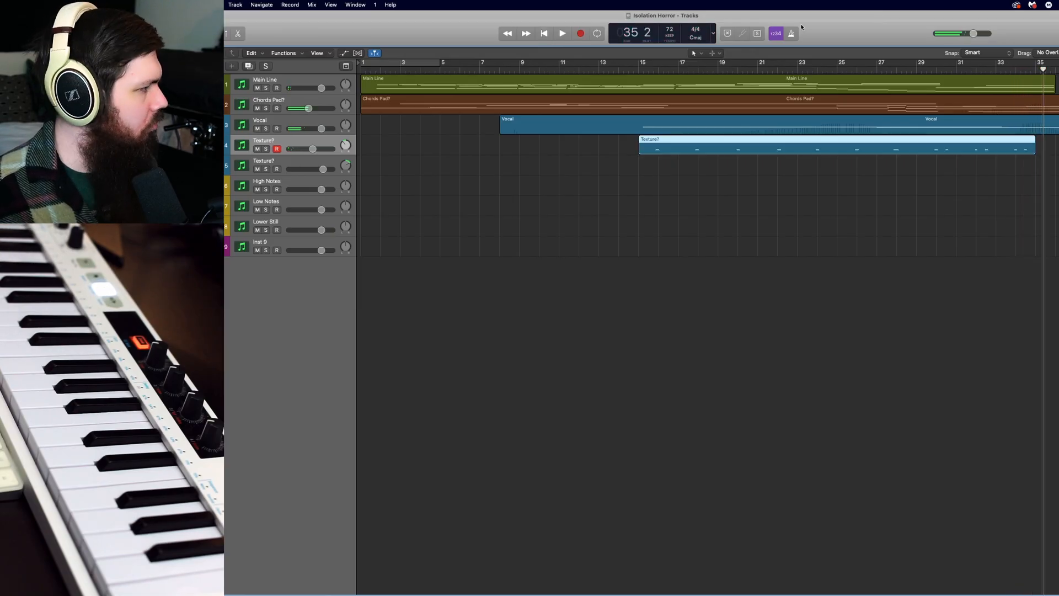
click(647, 69)
click(313, 160)
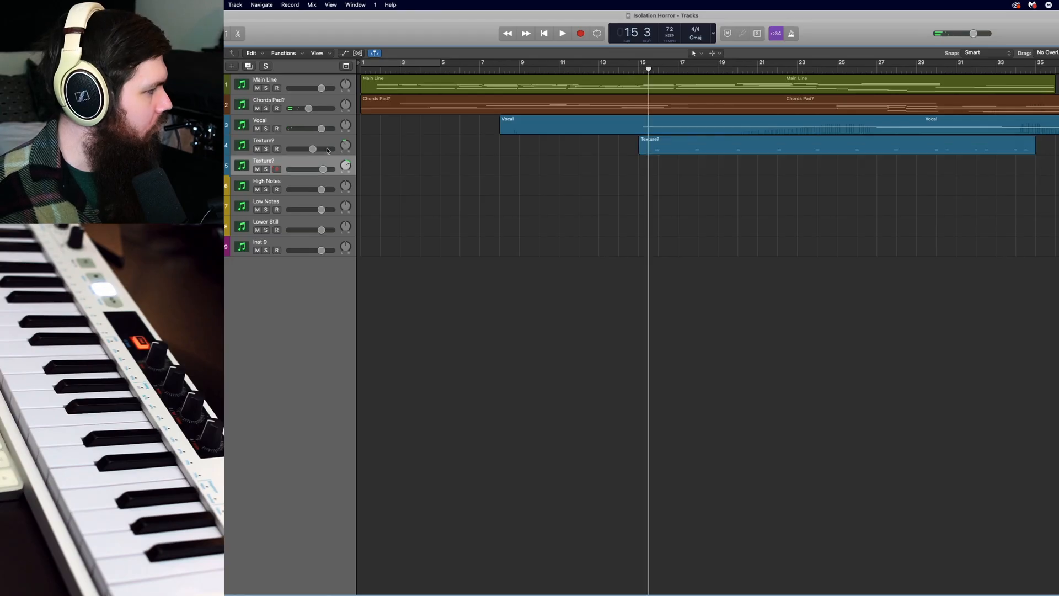
key(r)
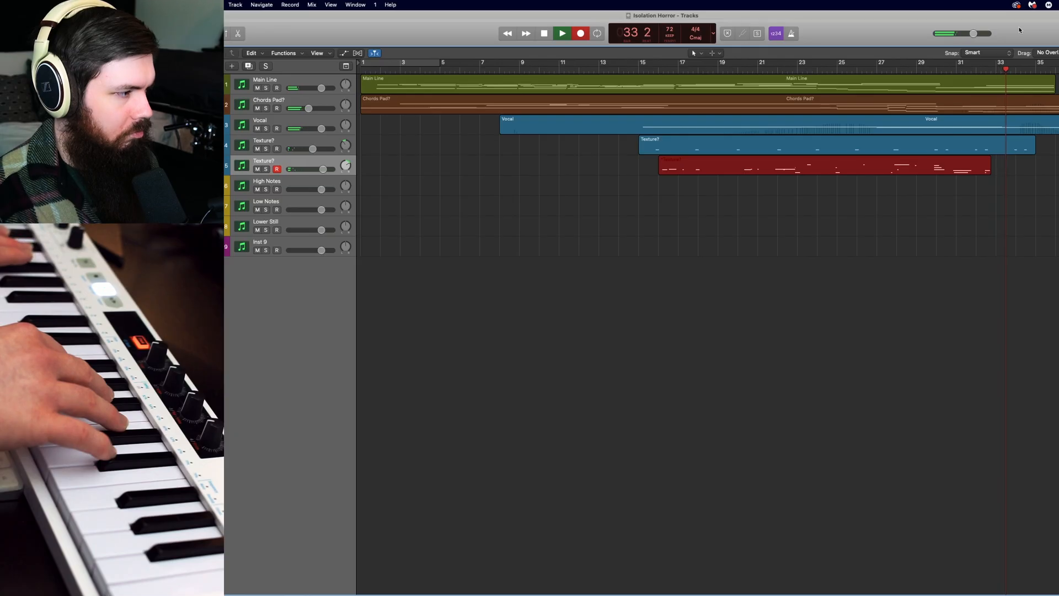
key(space)
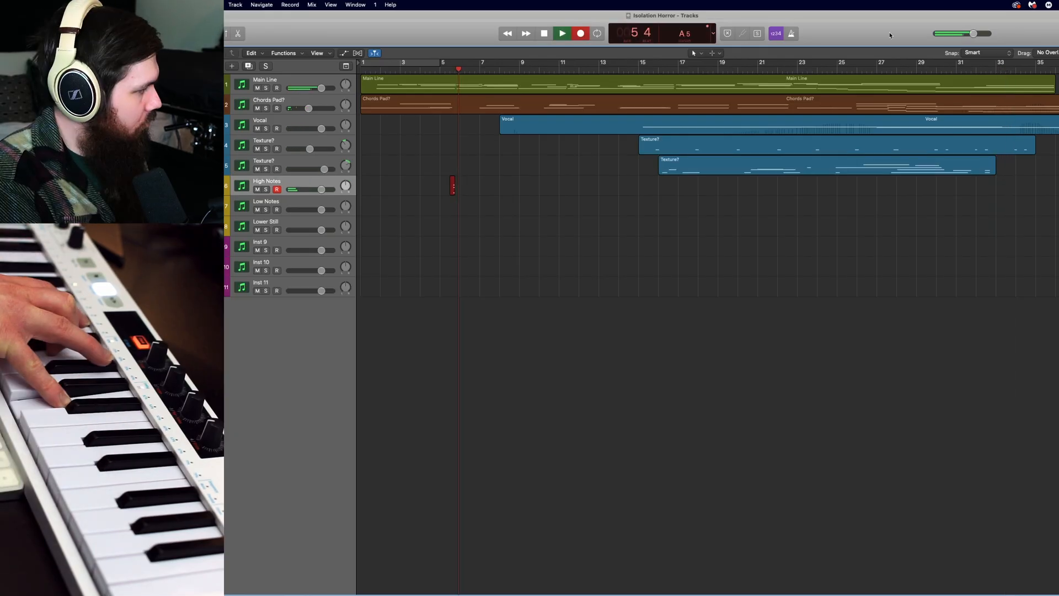
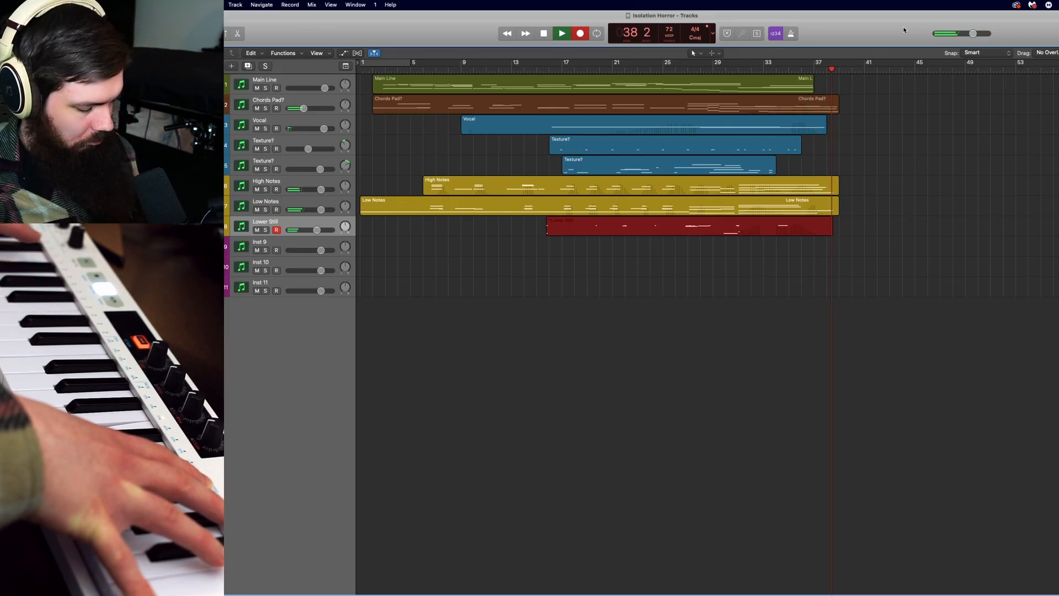
Finish the recordings on the Lower Still, Inst 10 and Inst 11 tracks and record a part on Inst 13.
key(space)
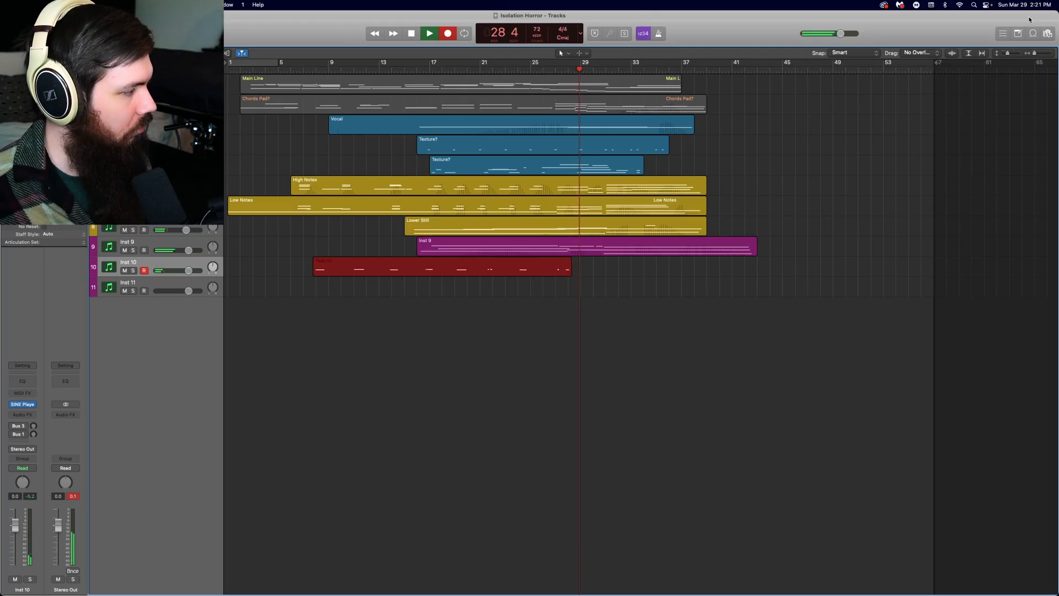
key(space)
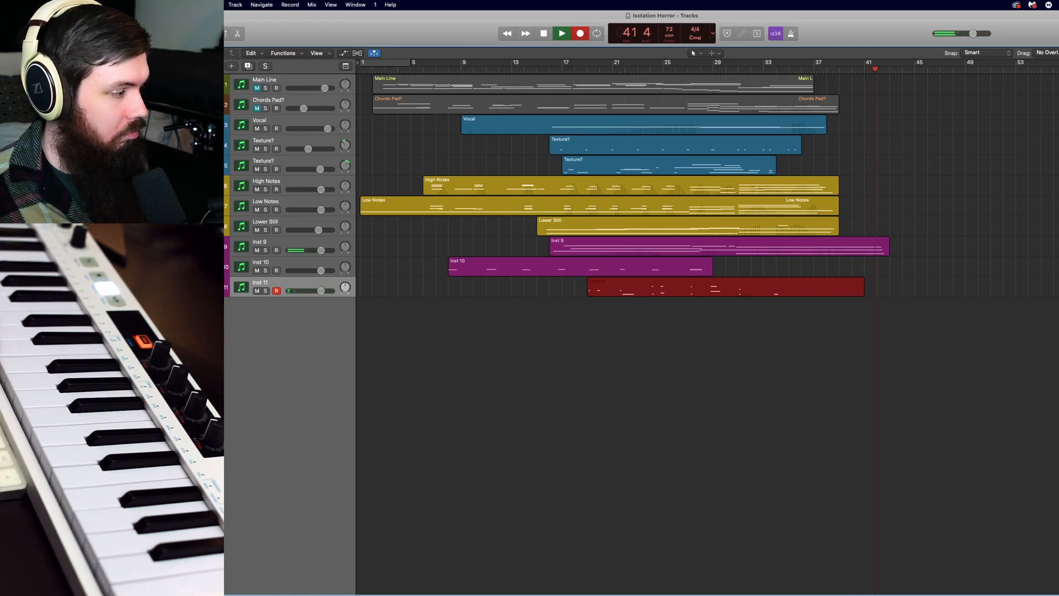
key(space)
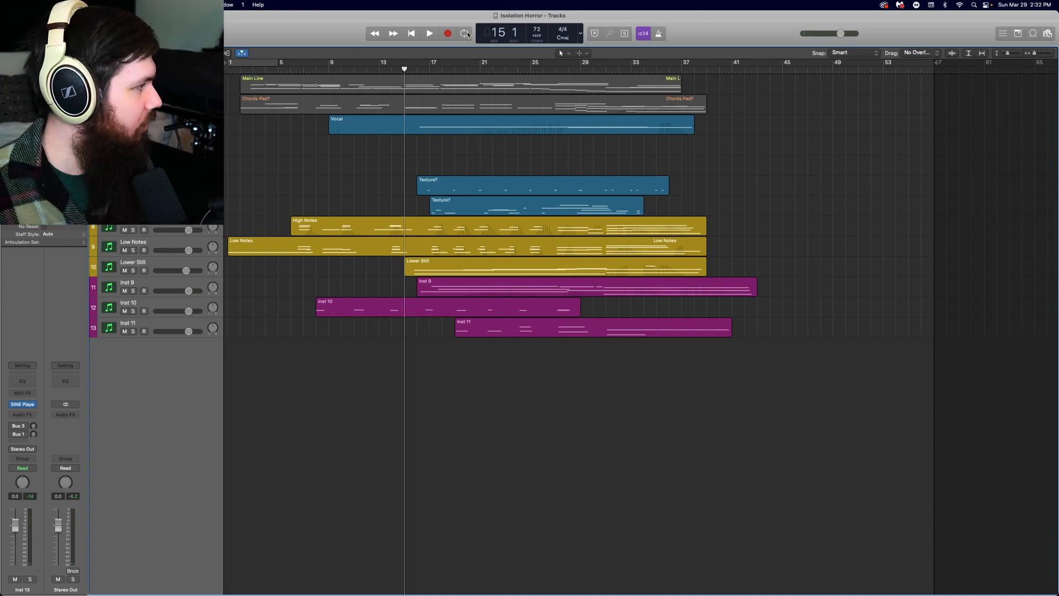
key(space)
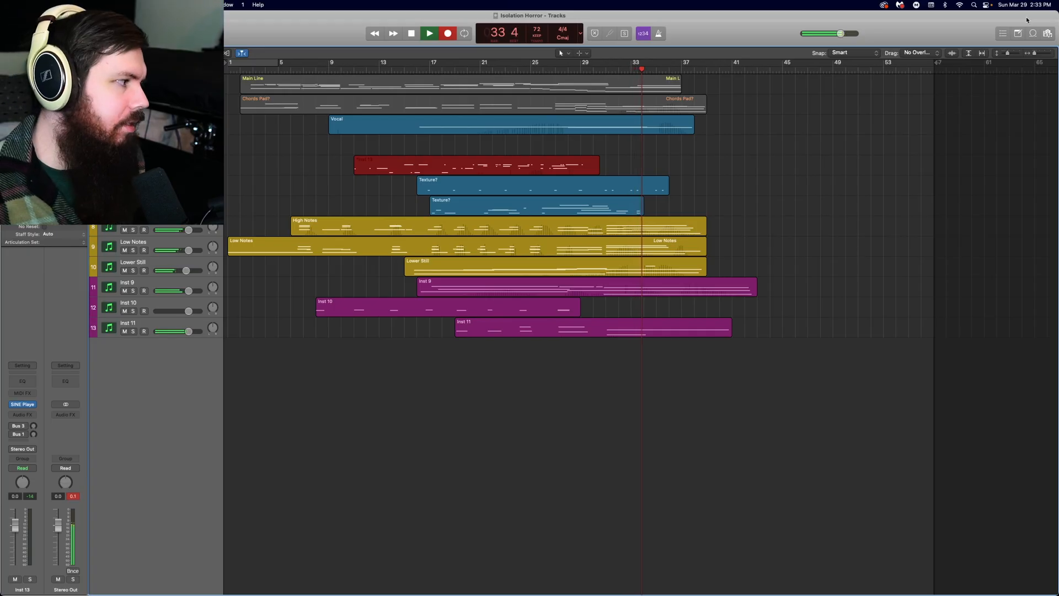
key(space)
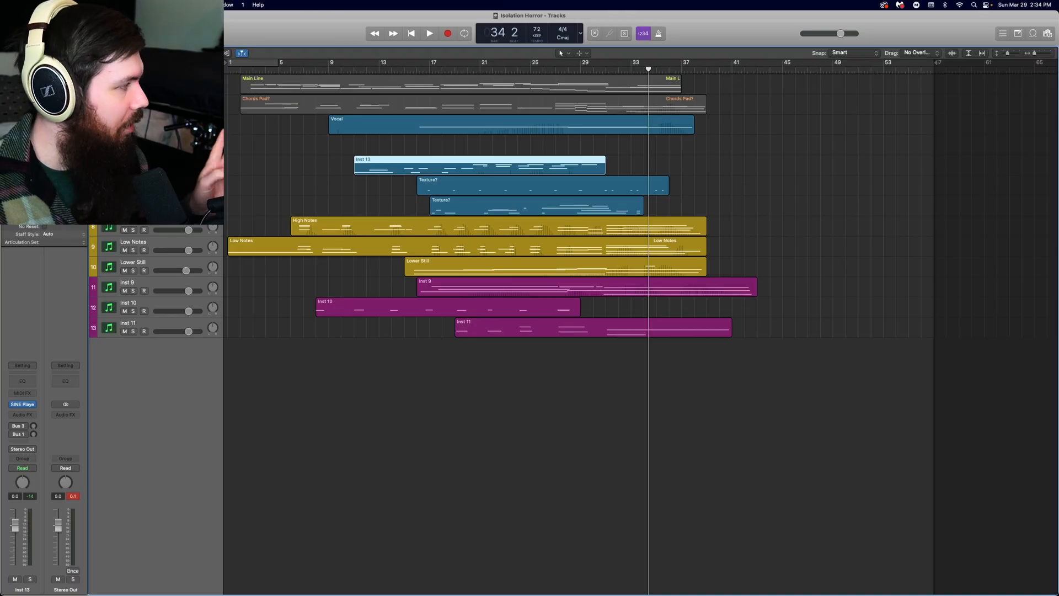
Toggle solo on the Main Line and Chords Pad? tracks to compare them, and clear the region selection.
click(133, 84)
click(133, 105)
click(133, 85)
click(133, 104)
click(133, 85)
click(132, 104)
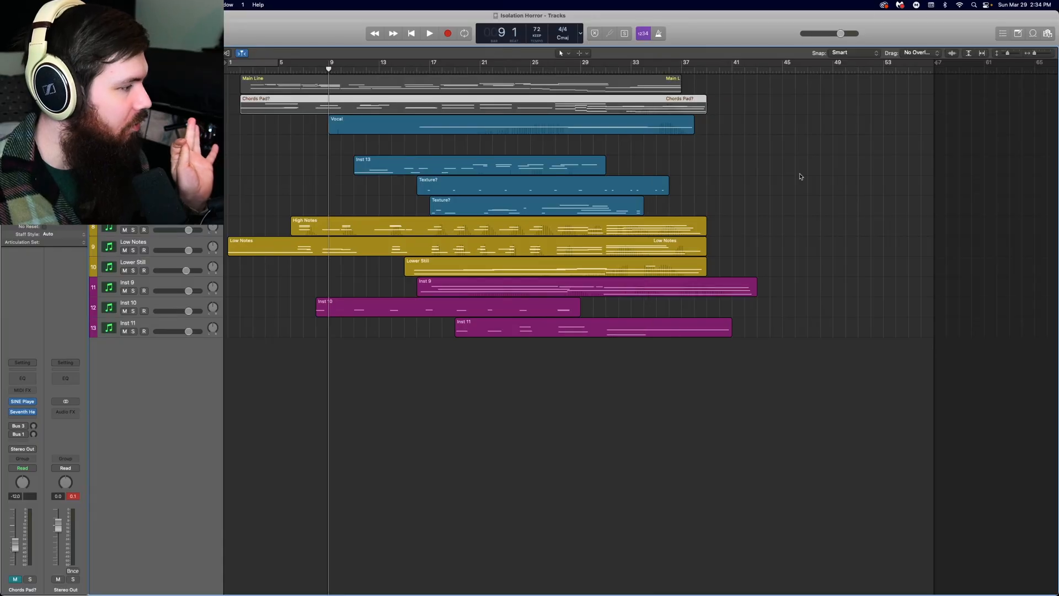
click(800, 176)
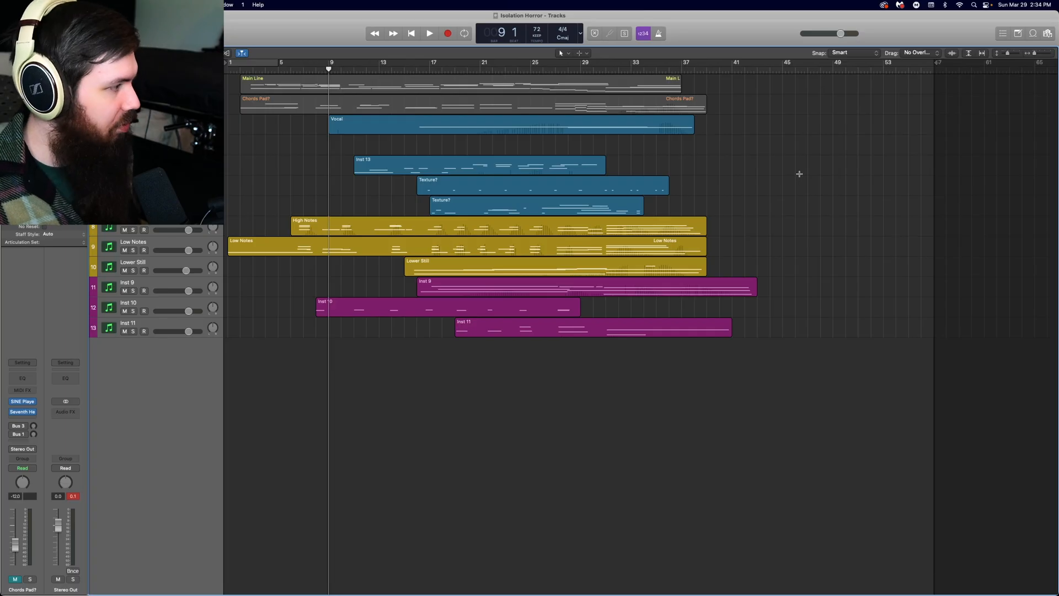
Record a part on the Inst 12 track, starting from about bar 7.
click(149, 143)
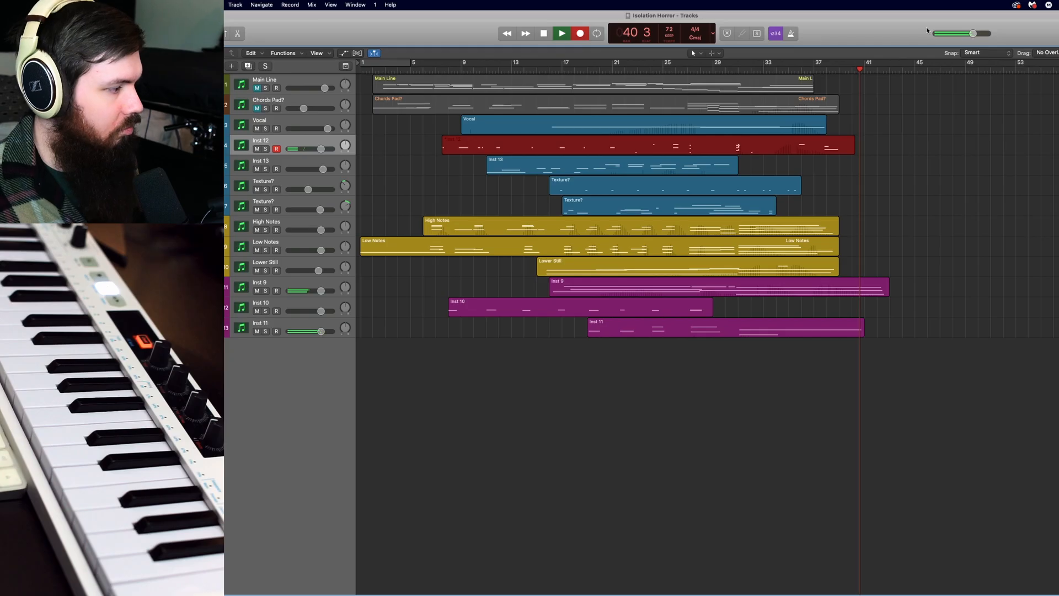
key(space)
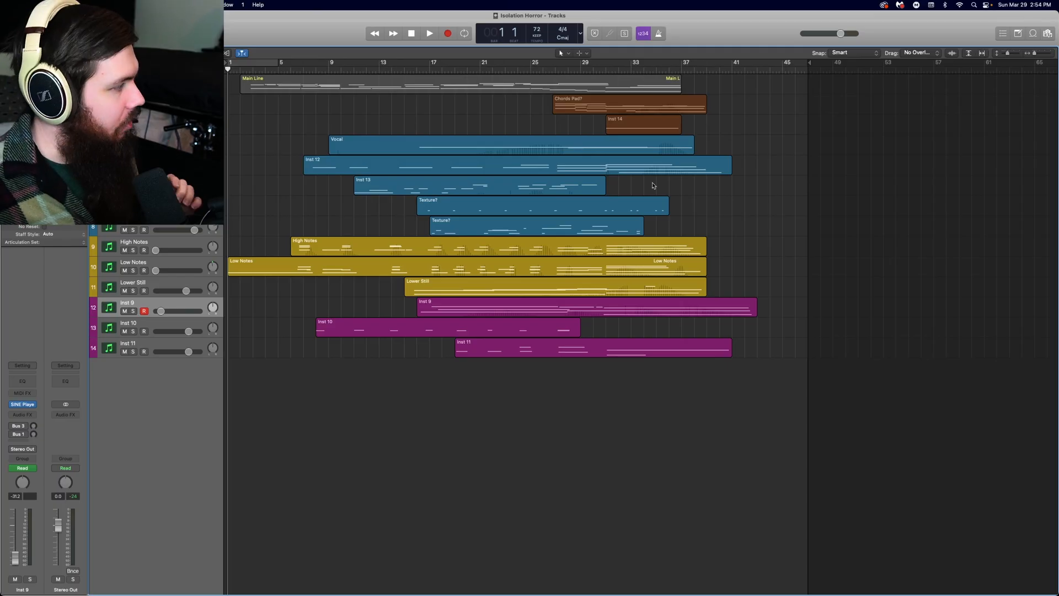
Select the Inst 14 region and place the playhead at bar 31 to audition its sound.
click(293, 118)
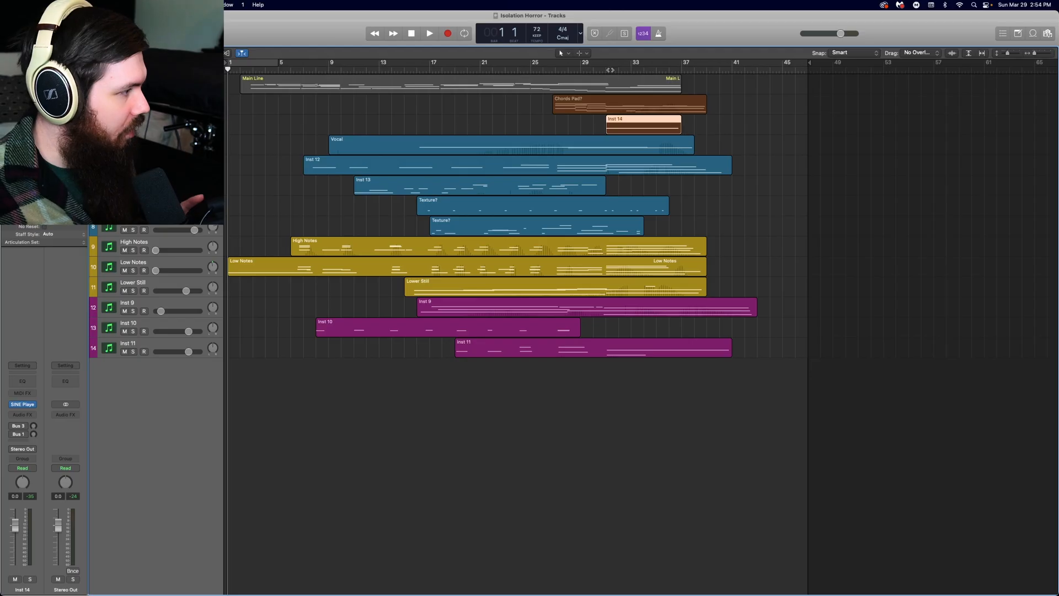
click(604, 70)
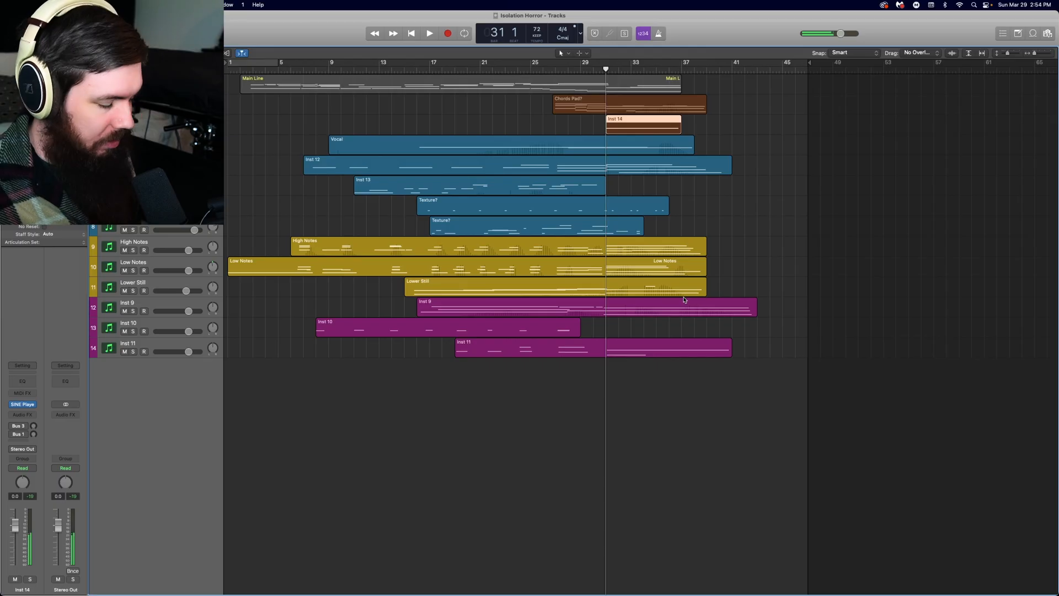
click(785, 279)
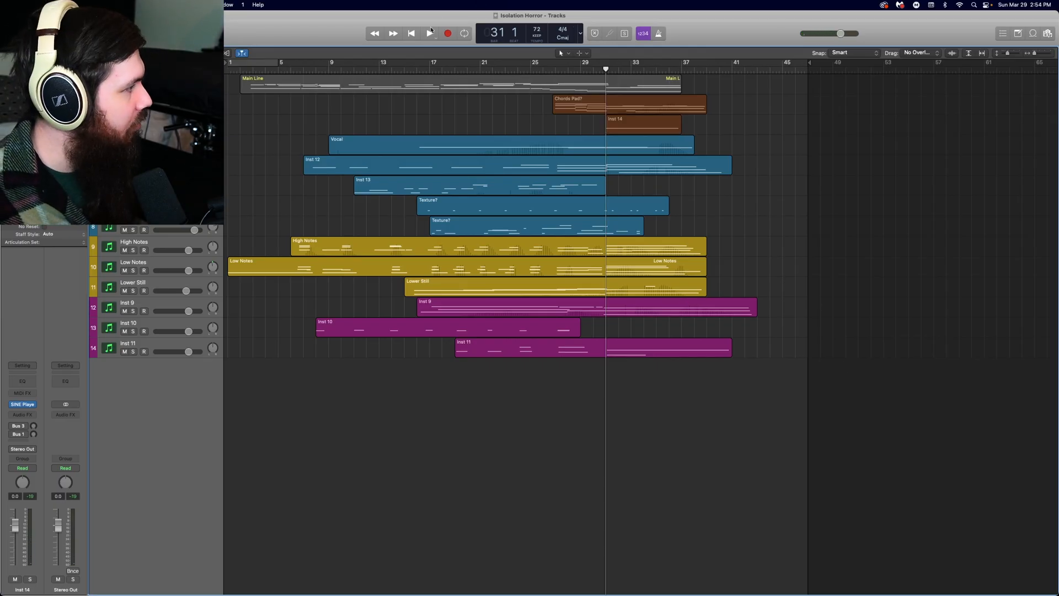
Play the whole arrangement from bar 1 through to the end of the Inst 9 region.
click(412, 34)
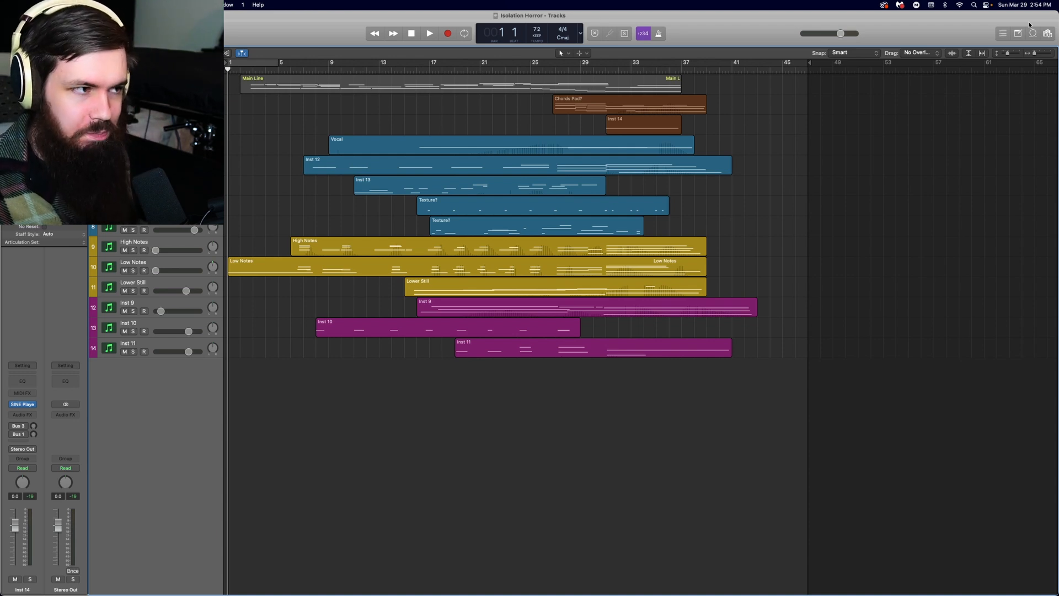
click(429, 33)
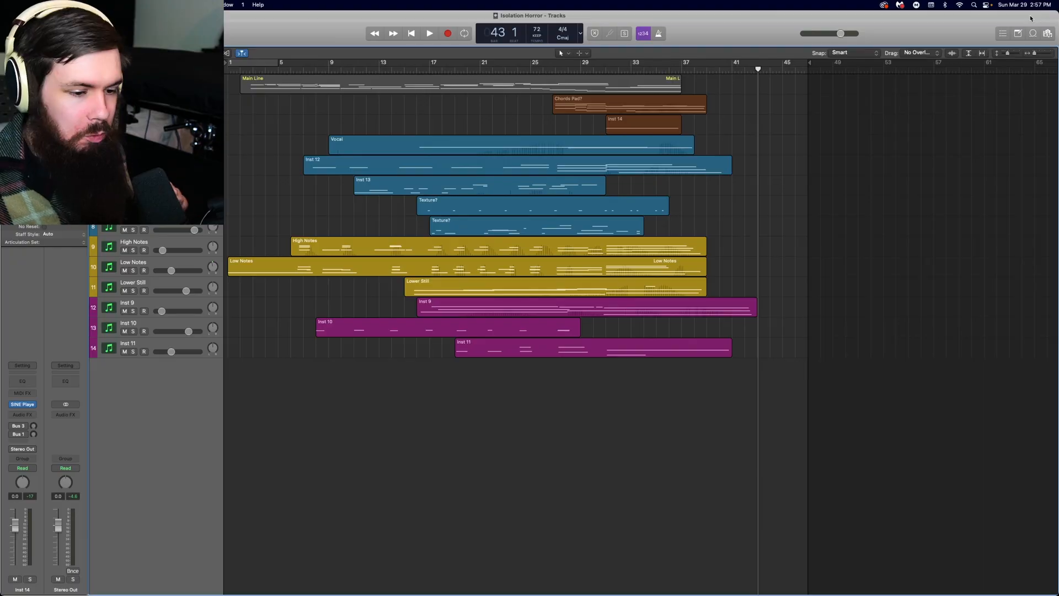
key(space)
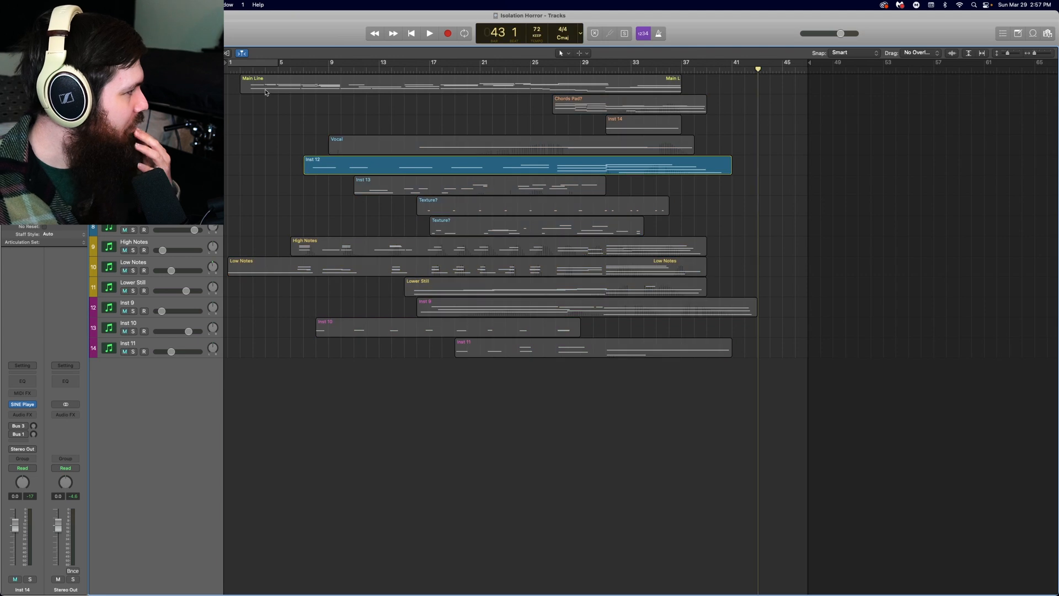
Play the soloed Inst 12 part from bar 7 to about bar 12.
click(310, 71)
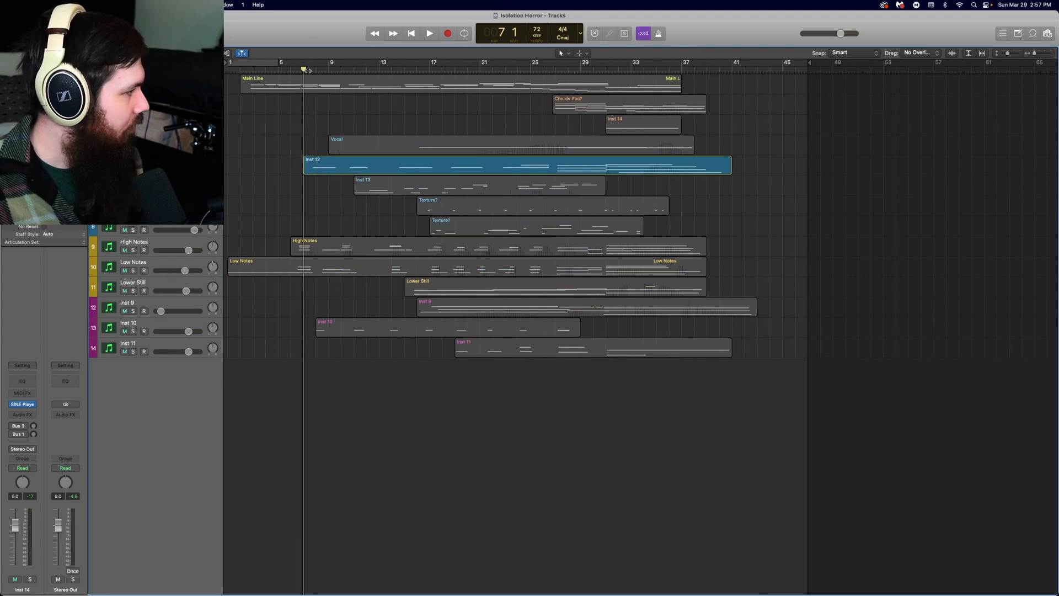
key(space)
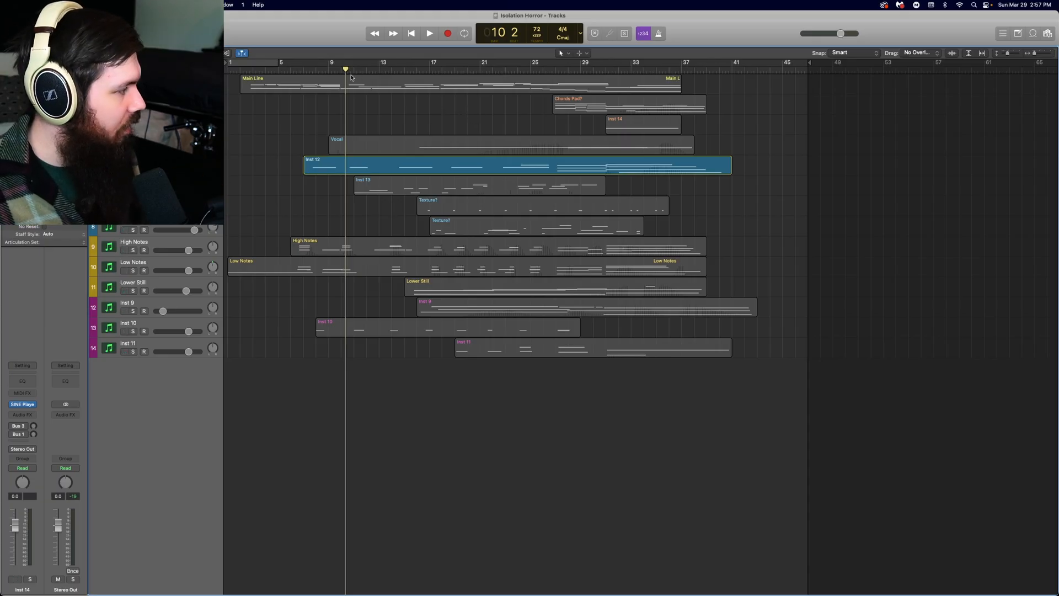
key(space)
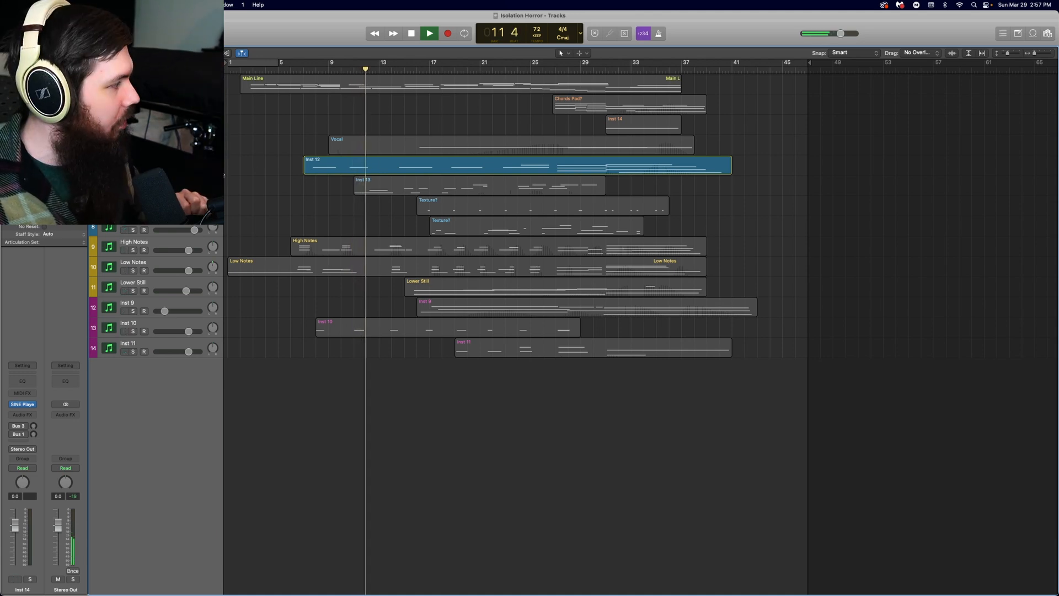
key(space)
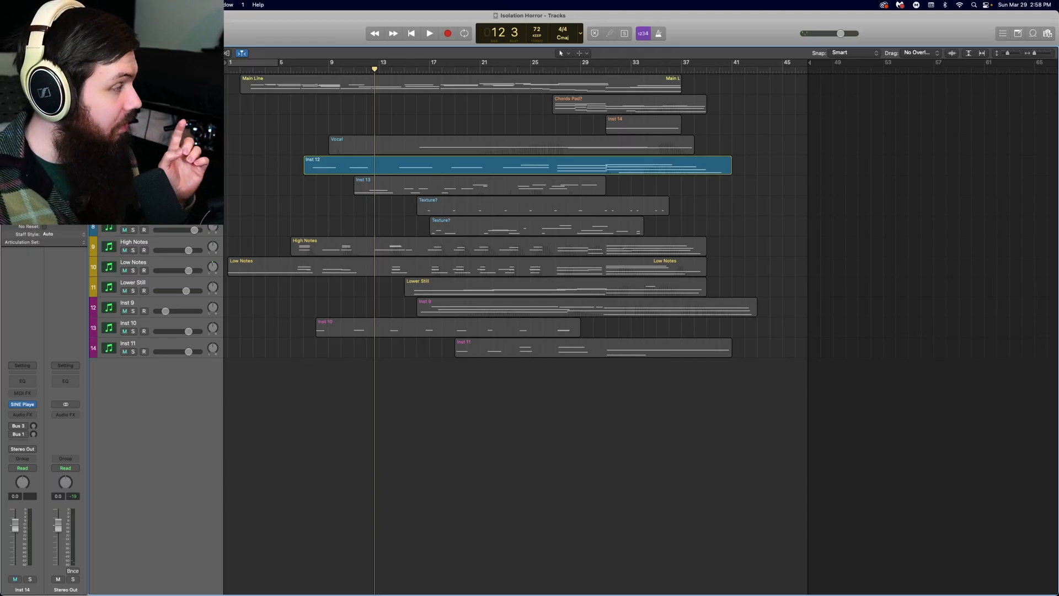
Play the full, unsoloed arrangement from about bar 30 to hear the climax.
key(super+a)
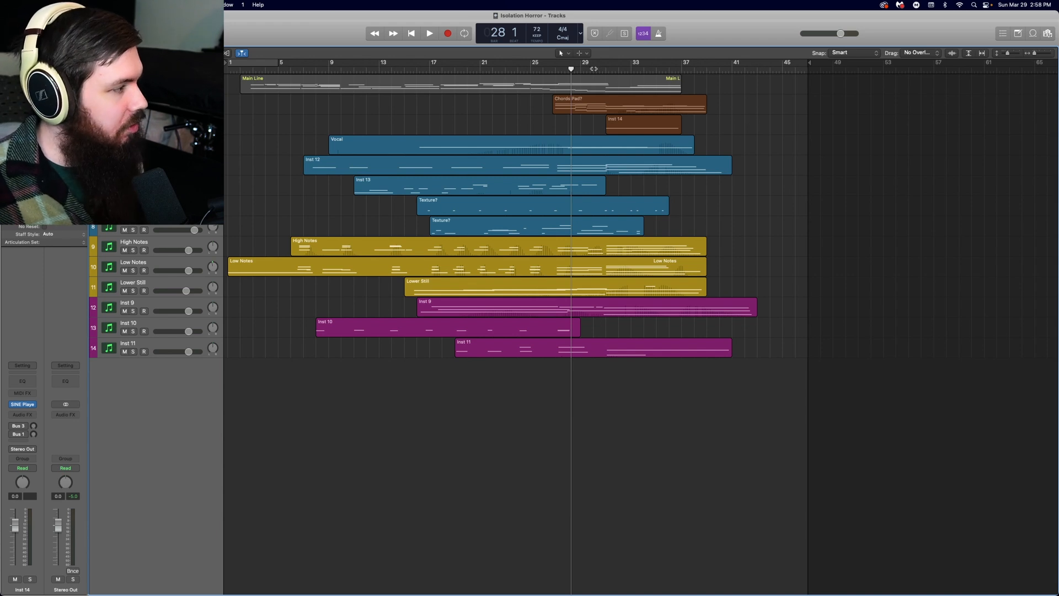
click(596, 70)
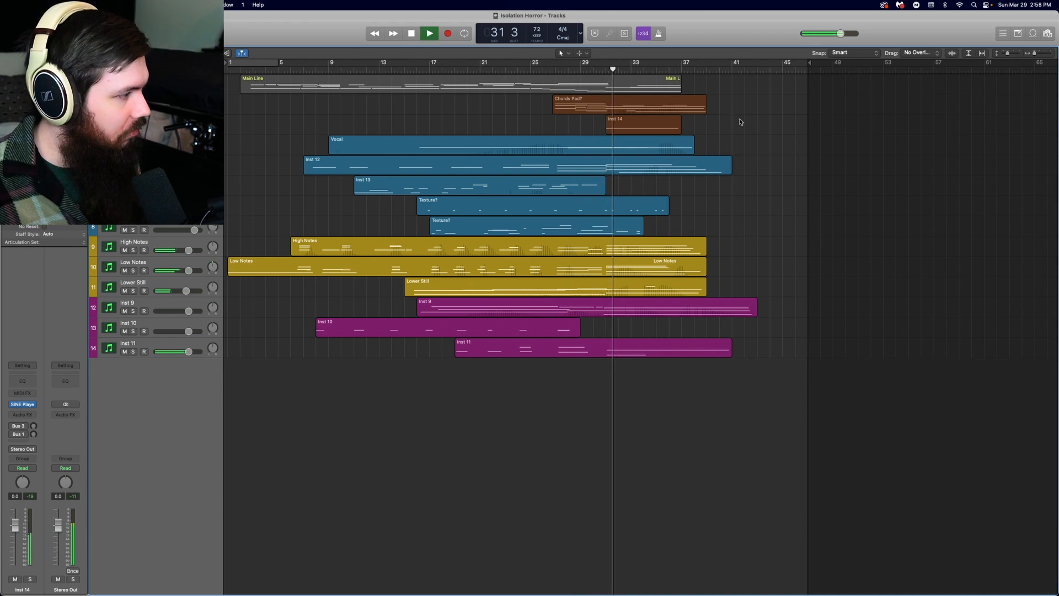
key(space)
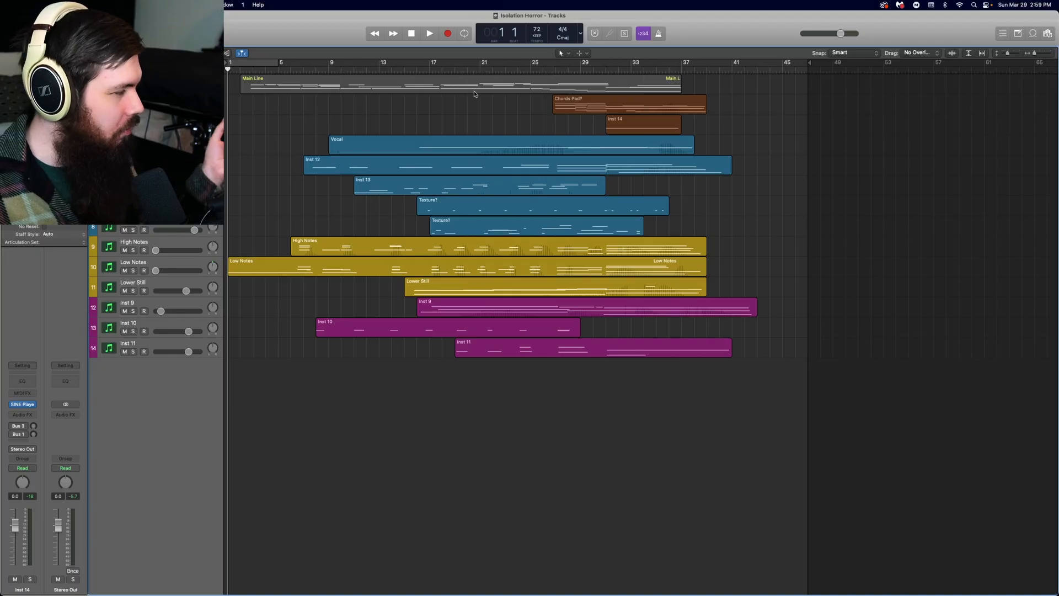
Place the playhead at bar 14 and at bar 21 to point out those sections of the arrangement.
click(393, 69)
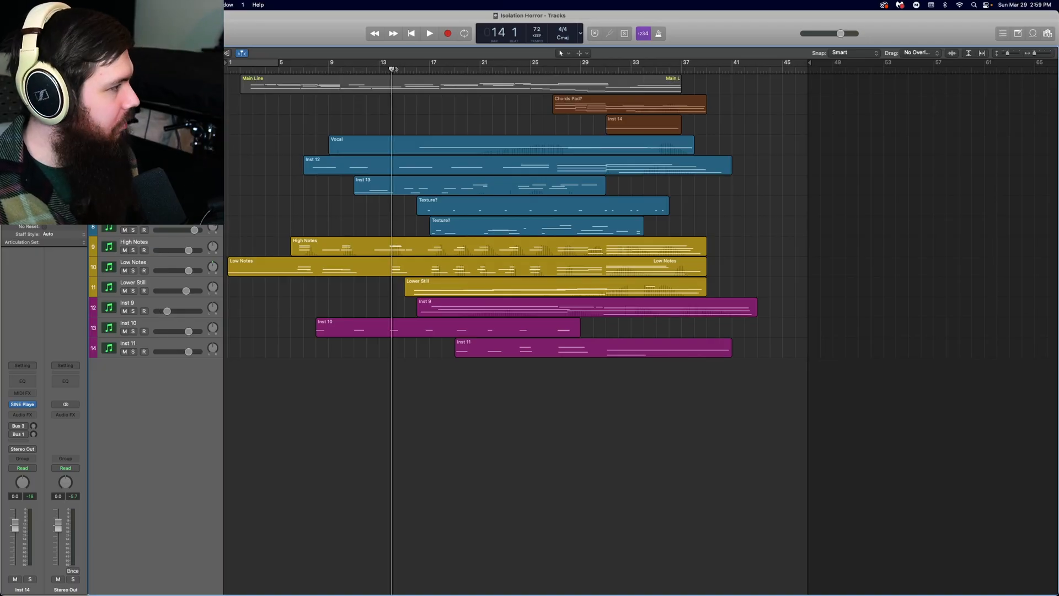
click(474, 71)
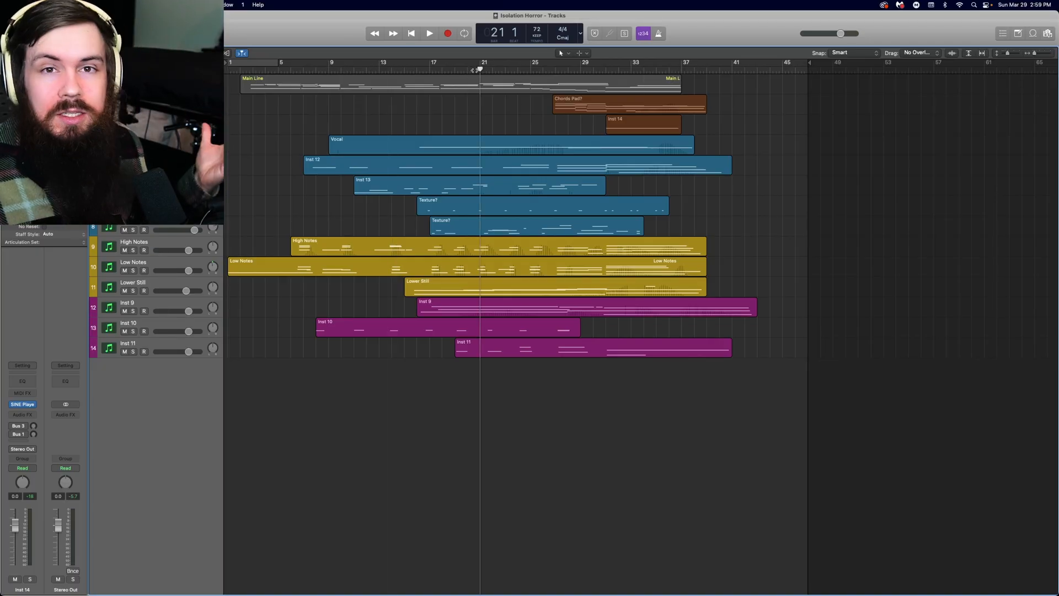